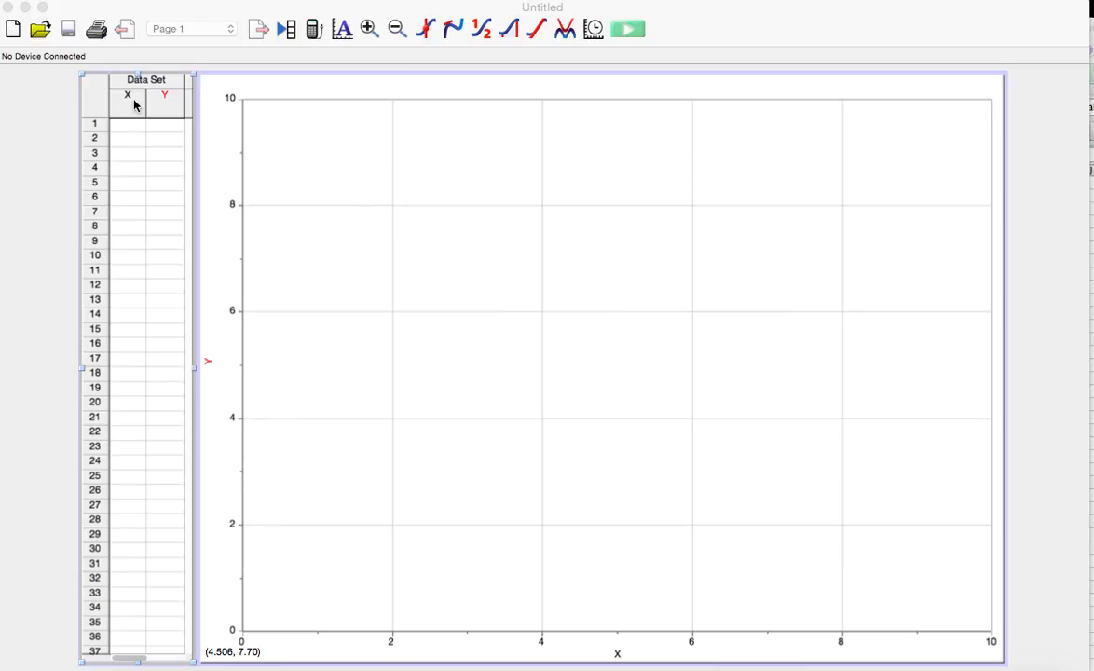
Paste the copied two-column data into the X and Y columns of Data Set, starting at row 1
{"action": "left_click", "coordinate": [133, 129]}
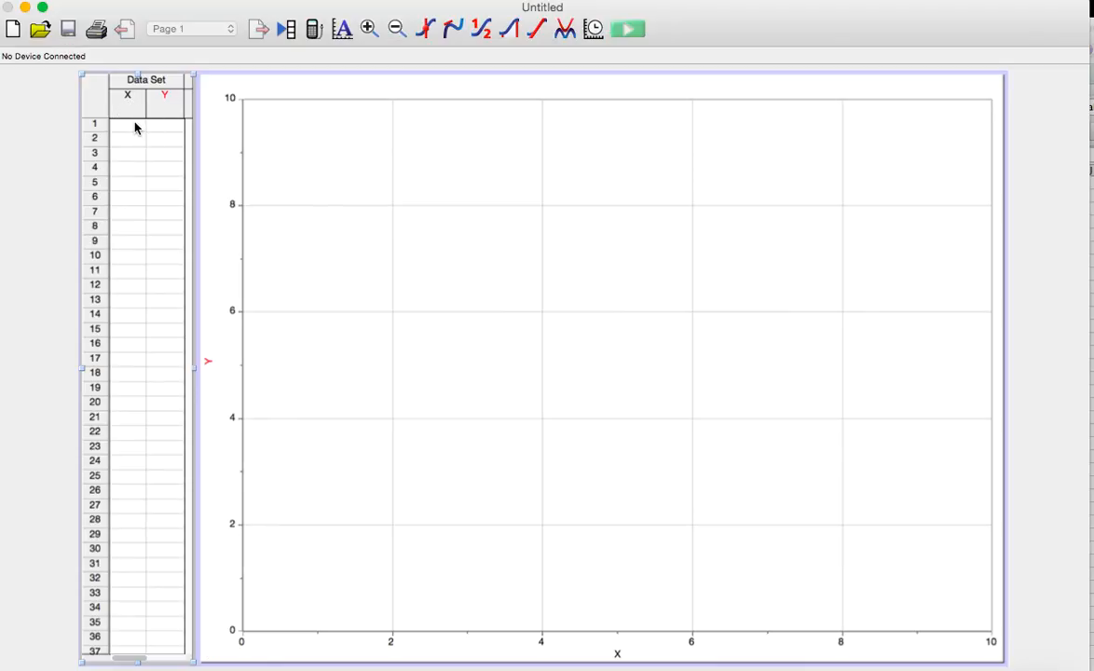
{"action": "left_click", "coordinate": [130, 125]}
{"action": "type", "text": "0\t0 1.6\t0.5 2.4\t1 3.2\t1.5 4.6\t2 5.7\t2.5 6.5\t3 7.3\t3.5 8.6\t4 9.4\t4.5"}
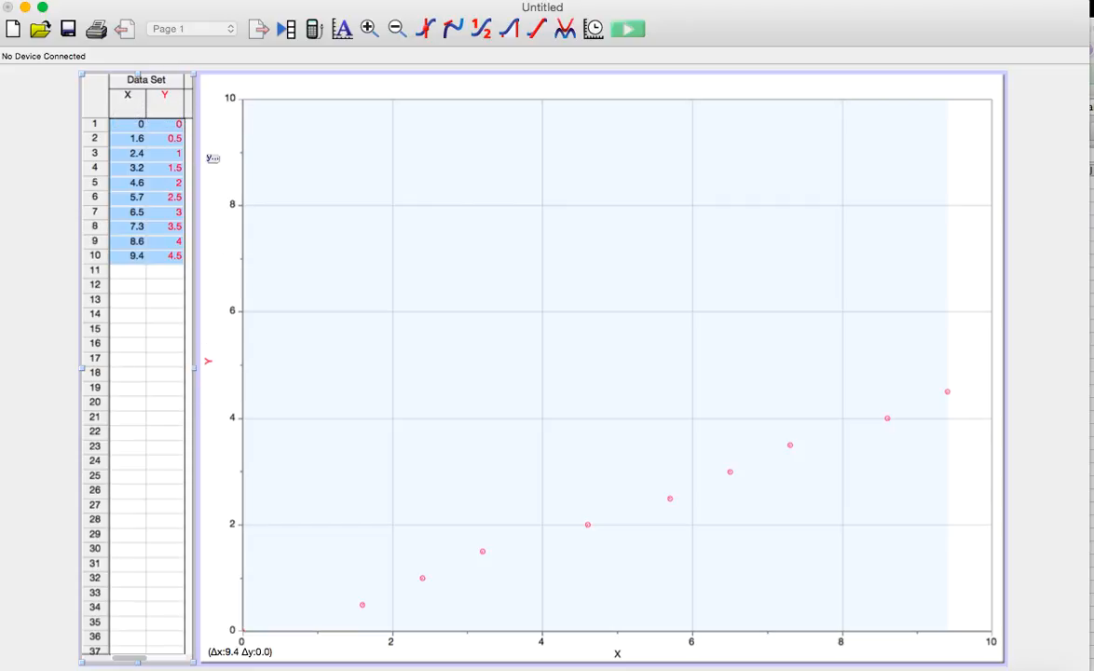
Name the X column "time" with short name "t" and units "sec"
{"action": "double_click", "coordinate": [128, 101]}
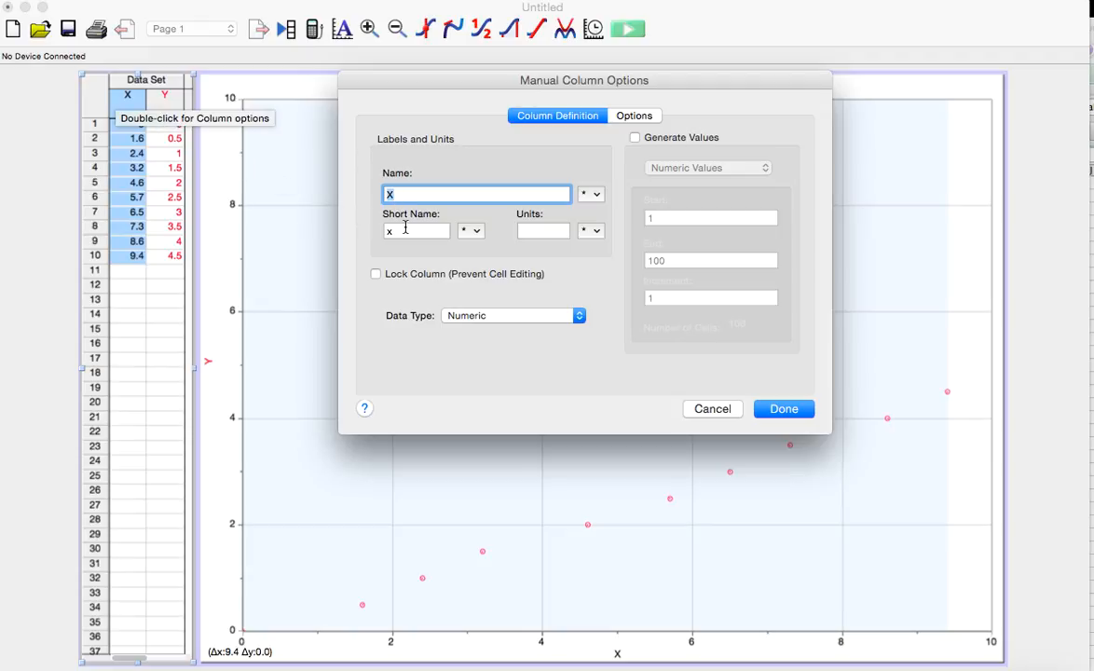
{"action": "type", "text": "time"}
{"action": "left_click", "coordinate": [418, 231]}
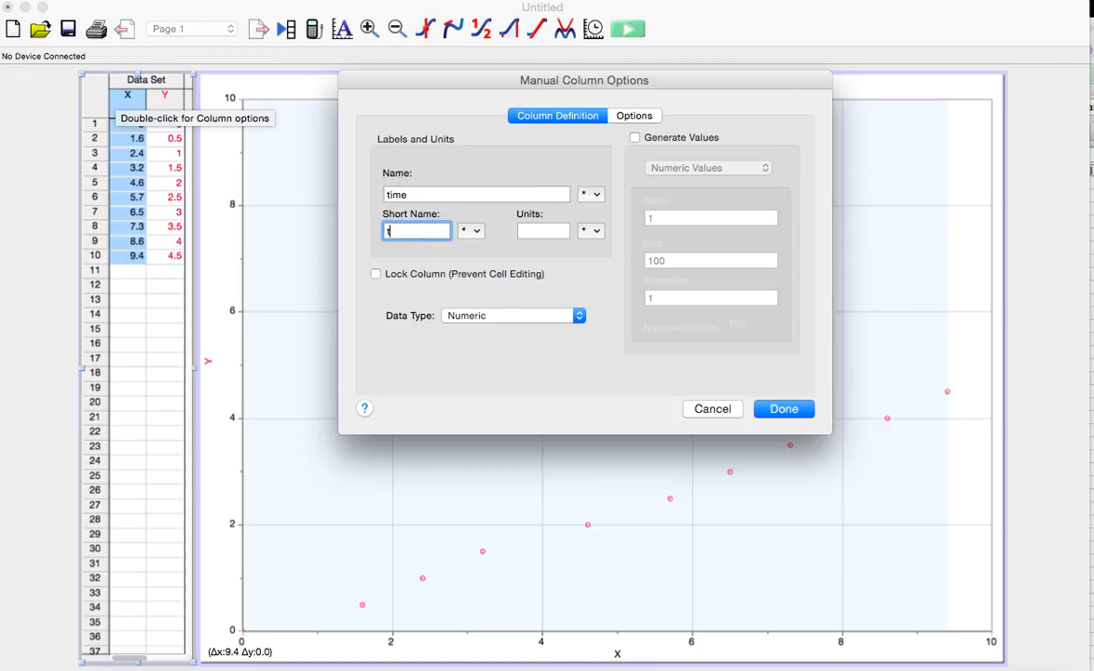
{"action": "left_click", "coordinate": [544, 231]}
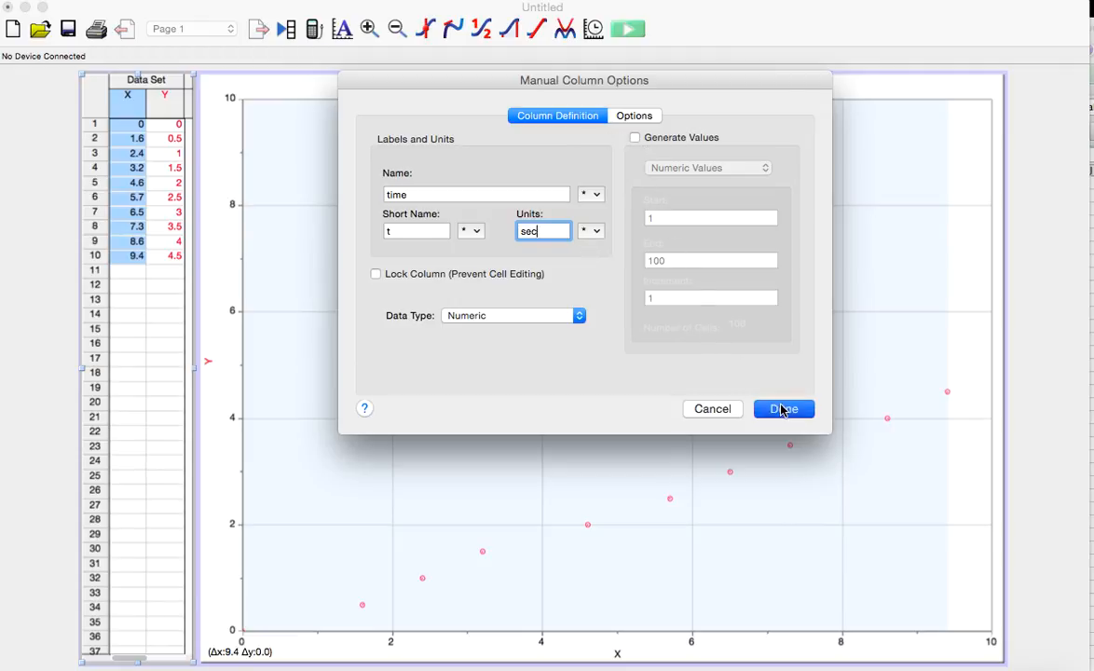
{"action": "left_click", "coordinate": [781, 408]}
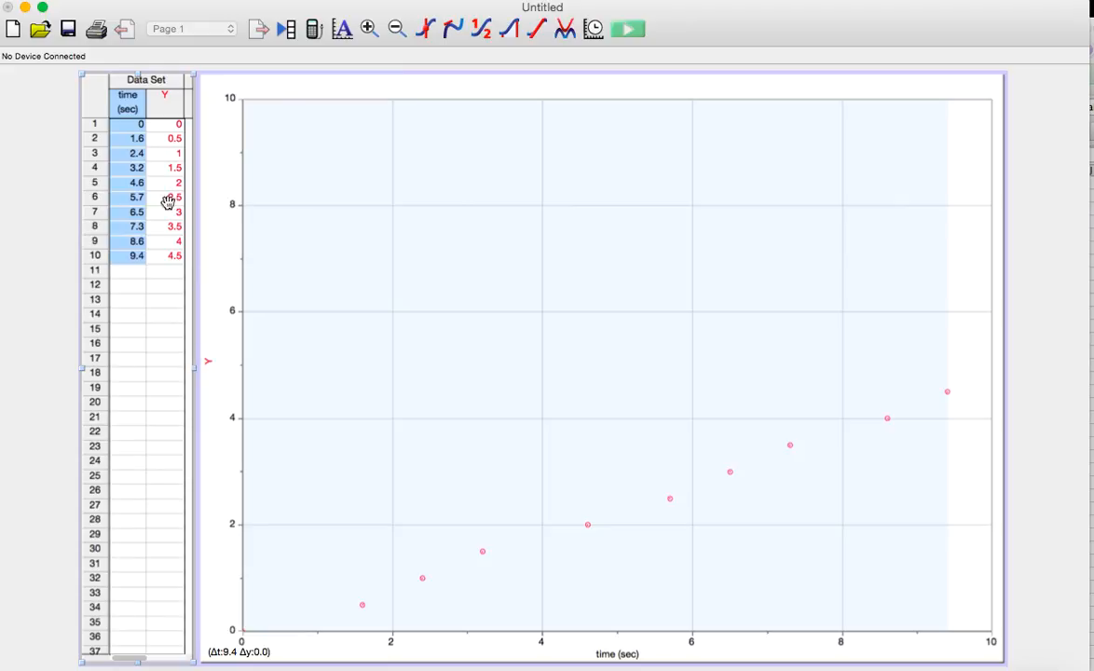
Name the Y column "Speed" with short name "v" and units "m/s"
{"action": "left_click", "coordinate": [165, 100]}
{"action": "left_click", "coordinate": [165, 99]}
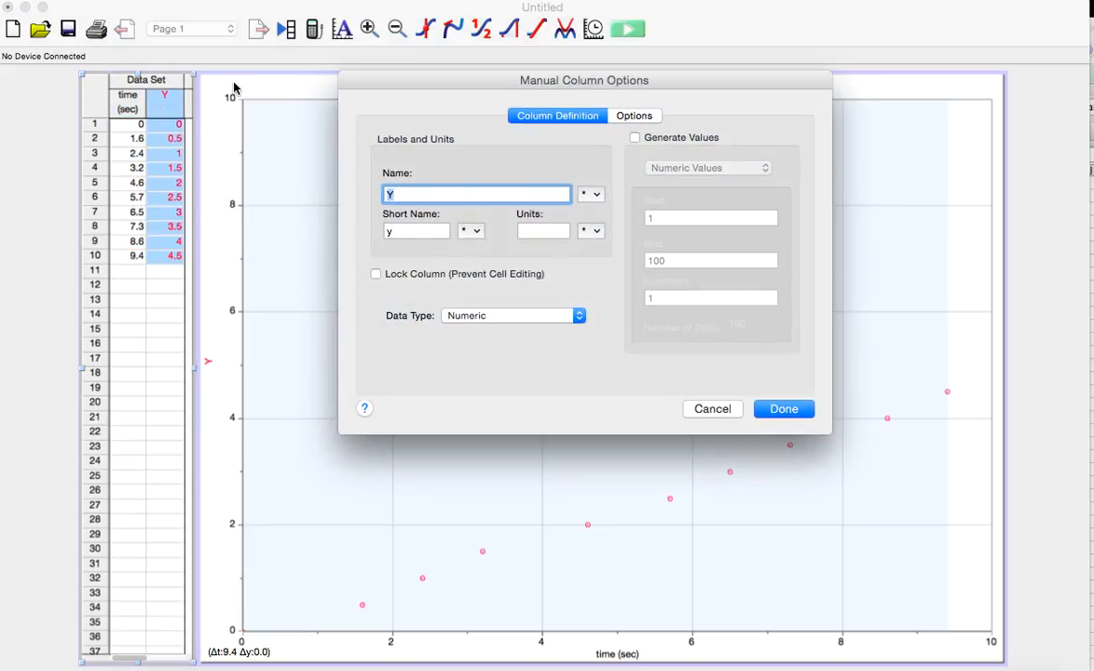
{"action": "type", "text": "Speed"}
{"action": "left_click", "coordinate": [401, 231]}
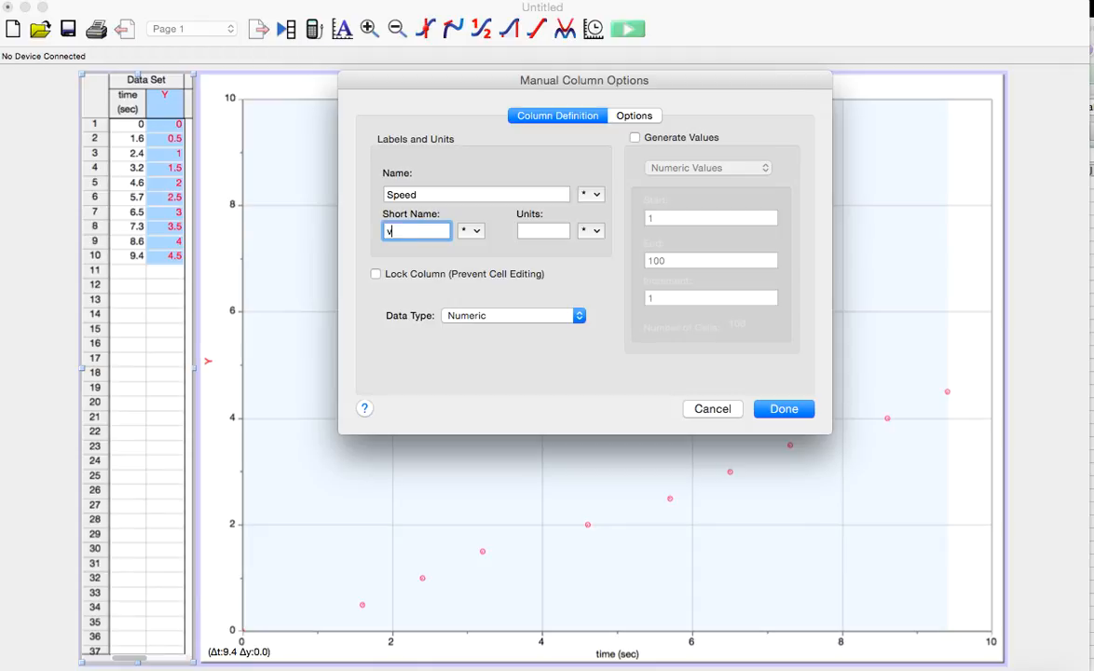
{"action": "left_click", "coordinate": [547, 231]}
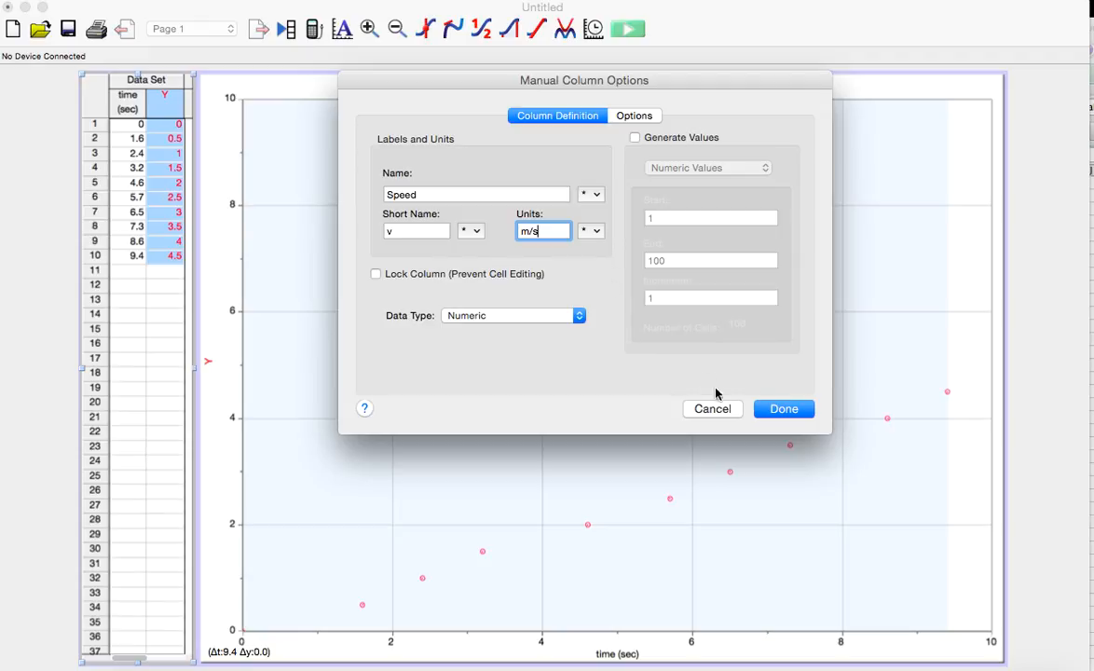
{"action": "left_click", "coordinate": [786, 410]}
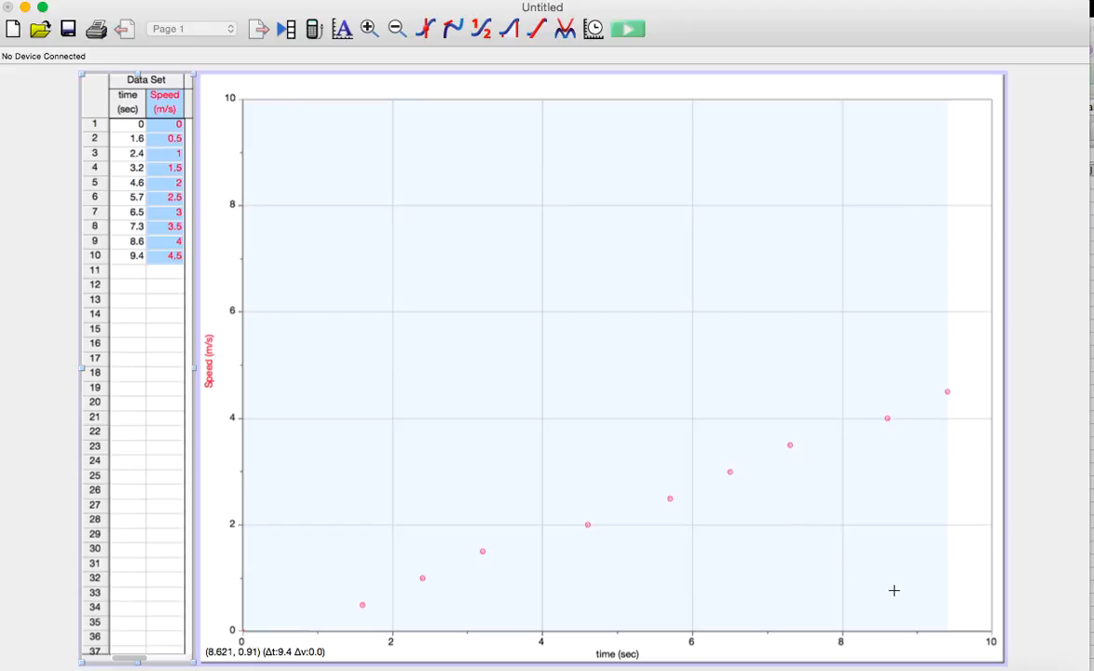
Autoscale the graph and apply a linear fit to the Speed data, placing its results box above the middle of the line
{"action": "left_click", "coordinate": [343, 33]}
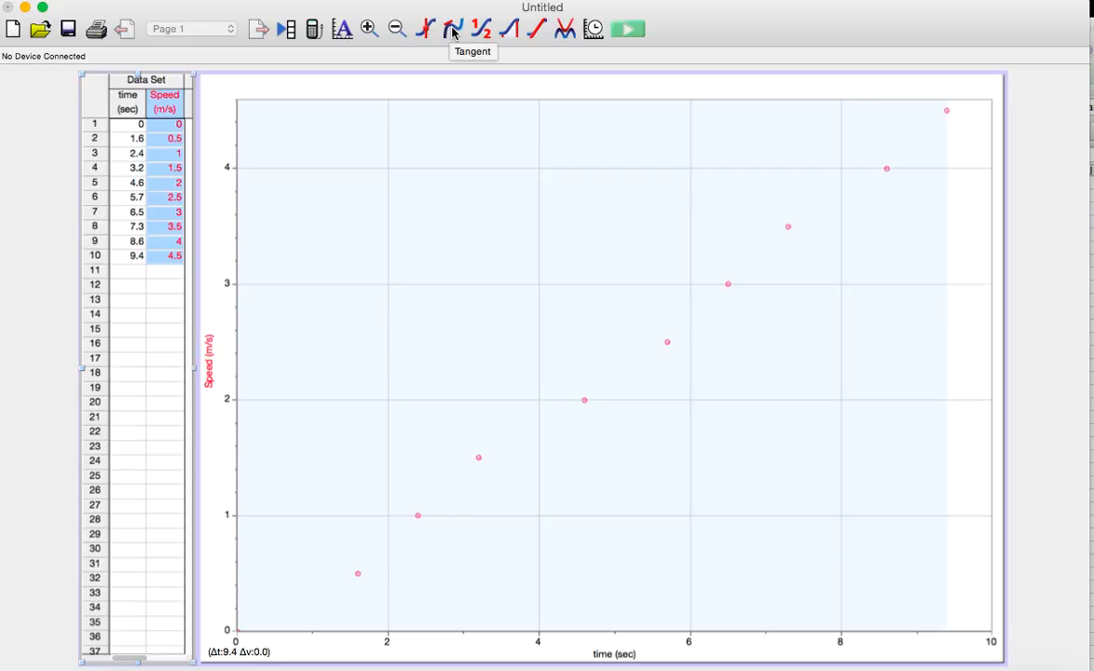
{"action": "left_click", "coordinate": [537, 33]}
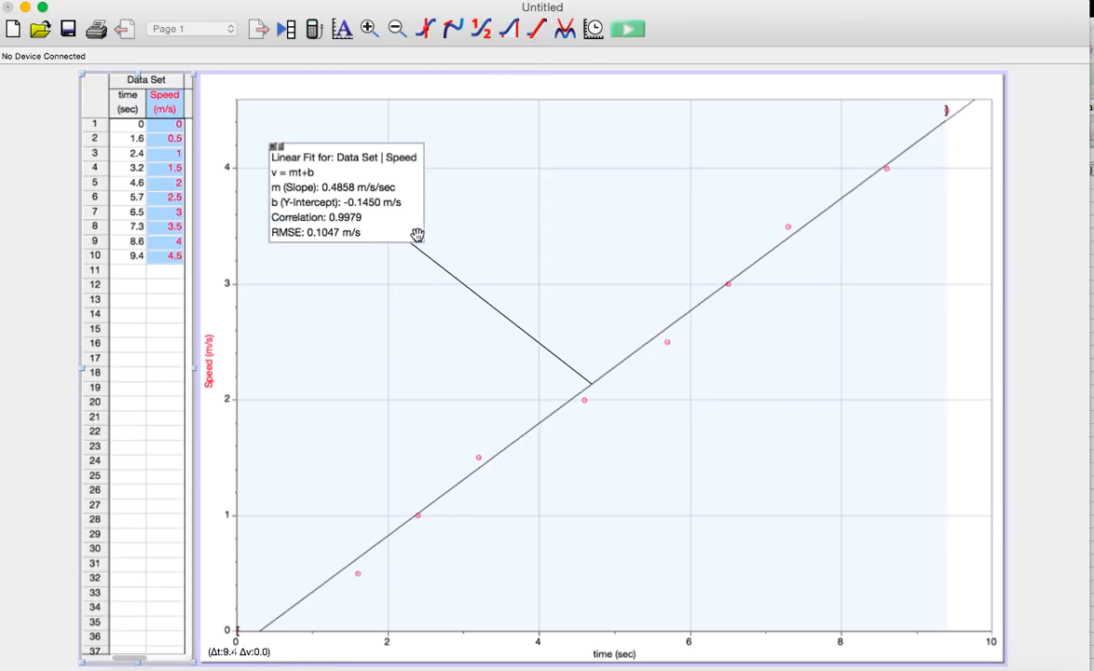
{"action": "left_click_drag", "start_coordinate": [410, 213], "coordinate": [602, 262]}
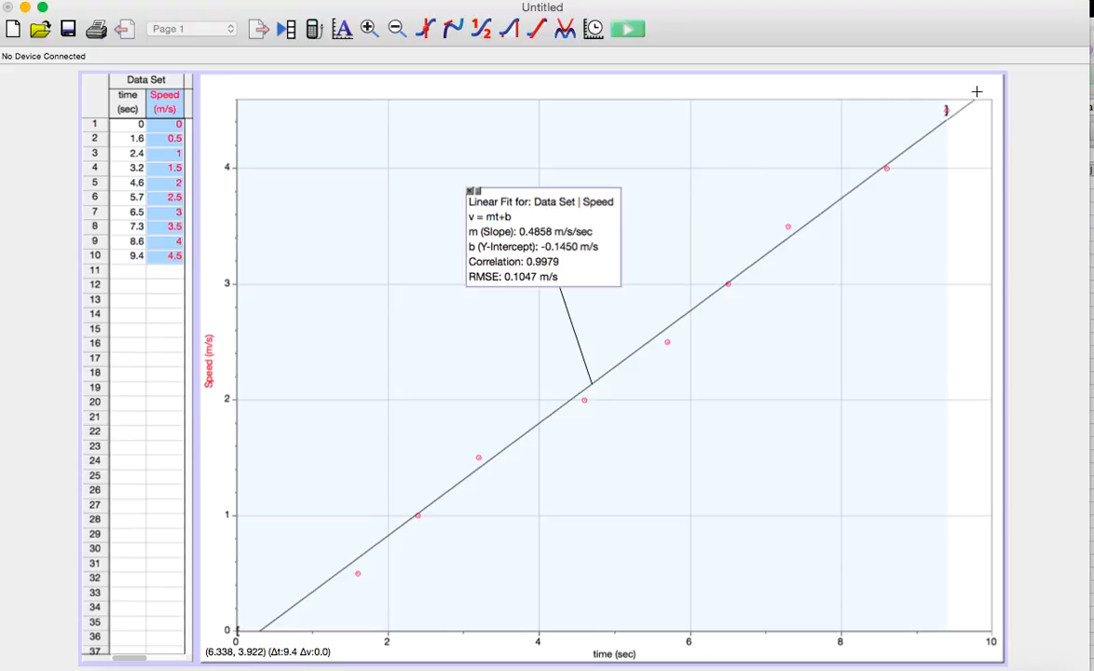
Switch to the Excel workbook, copy cells C1:D10 and minimise the workbook window
{"action": "left_click", "coordinate": [1091, 104]}
{"action": "left_click_drag", "start_coordinate": [705, 183], "coordinate": [755, 294]}
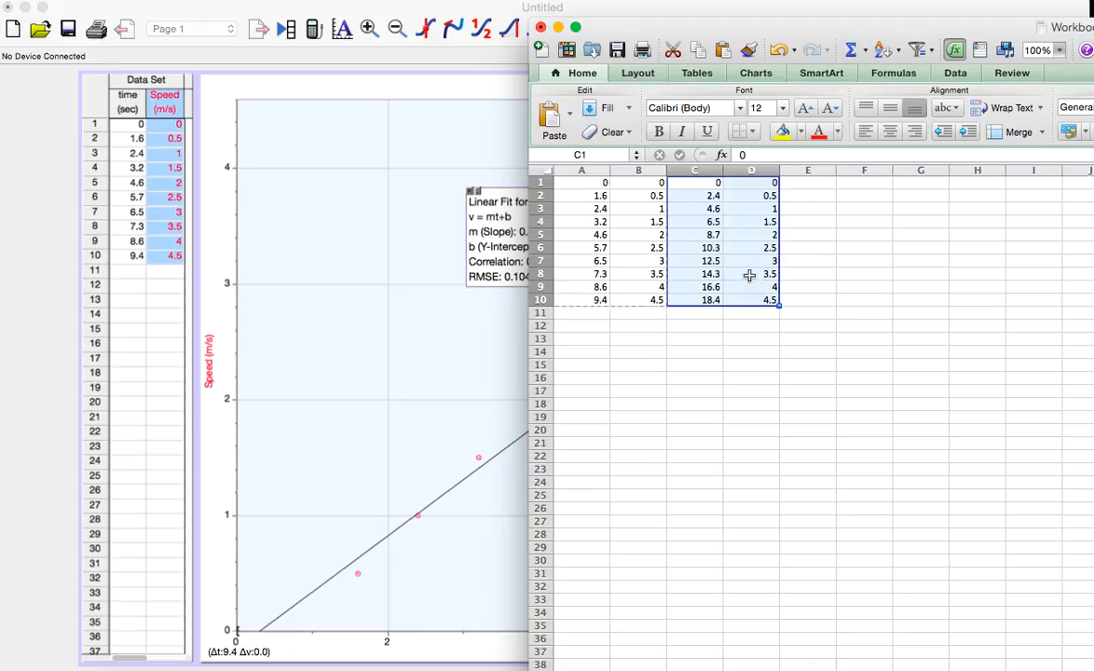
{"action": "key", "text": "super+c"}
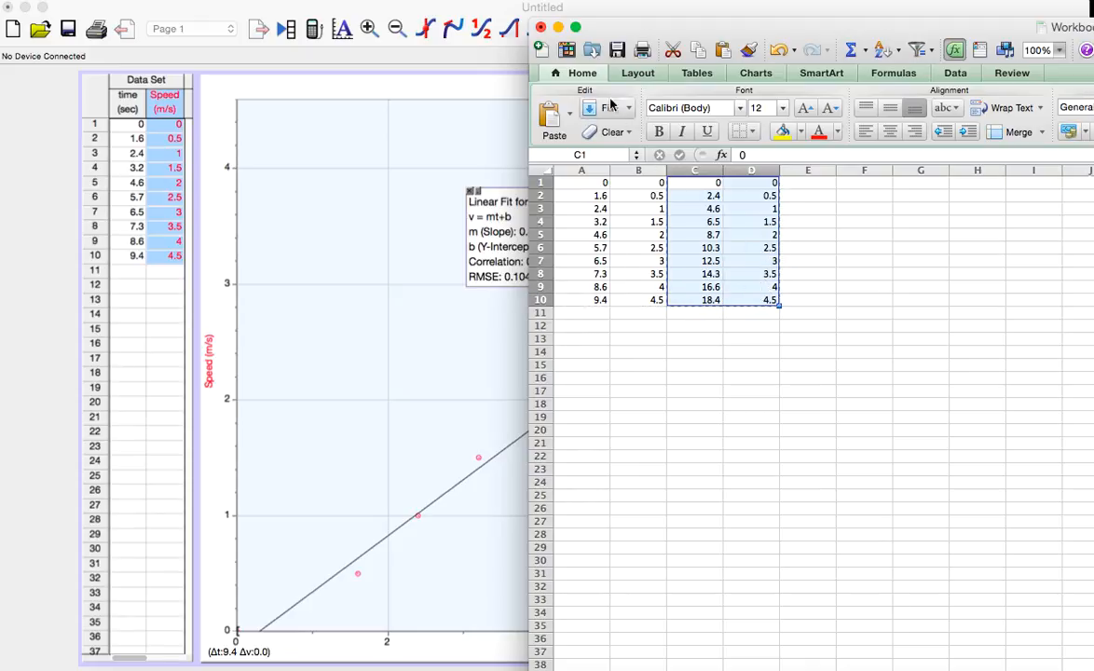
{"action": "left_click", "coordinate": [557, 29]}
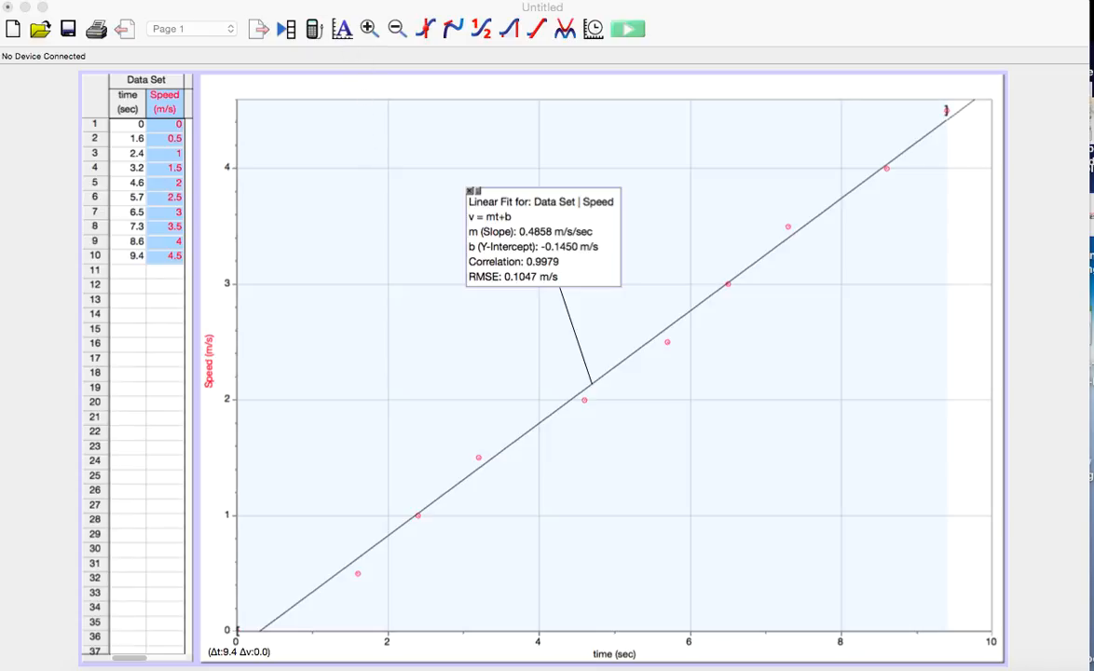
Return to the Logger Pro document and add a new data set
{"action": "left_click", "coordinate": [160, 11]}
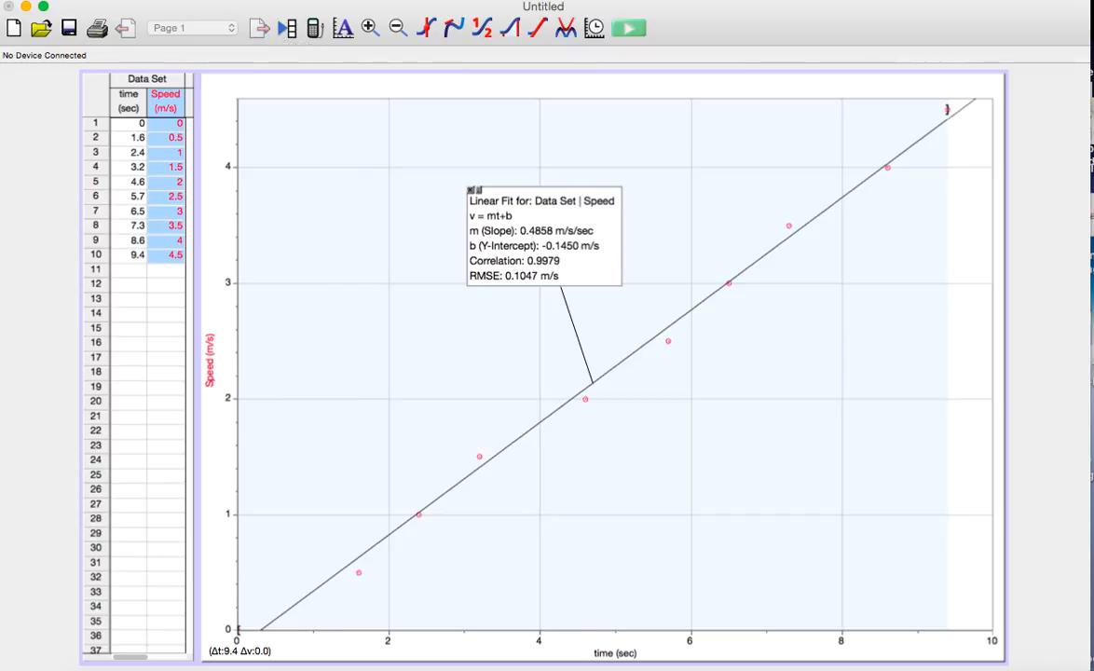
{"action": "left_click", "coordinate": [253, 0]}
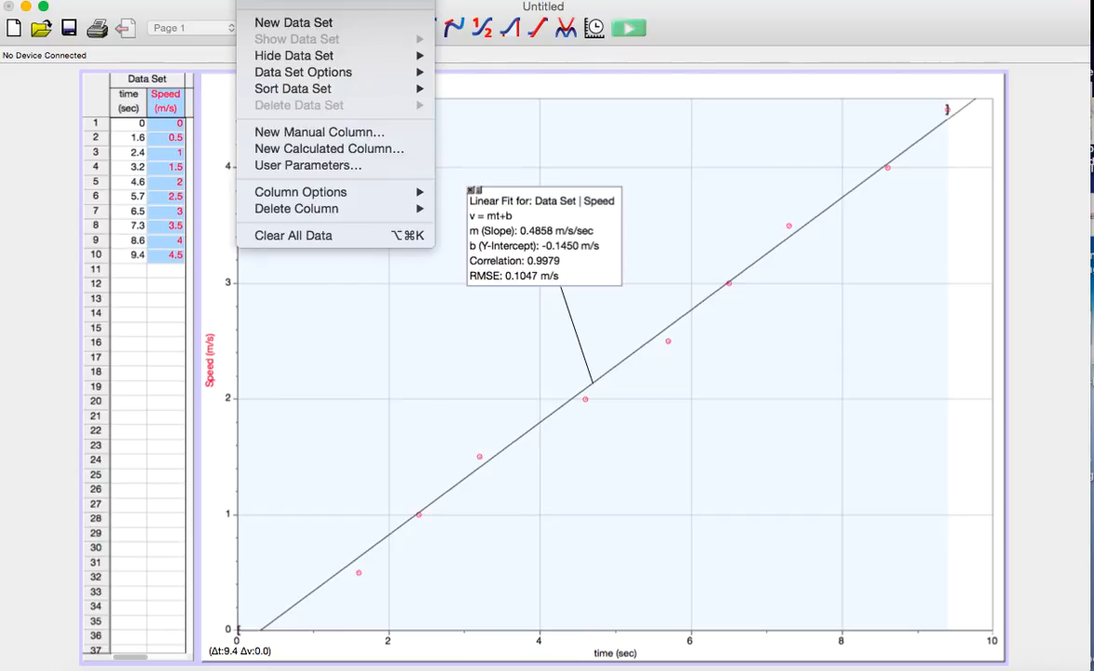
{"action": "left_click", "coordinate": [280, 23]}
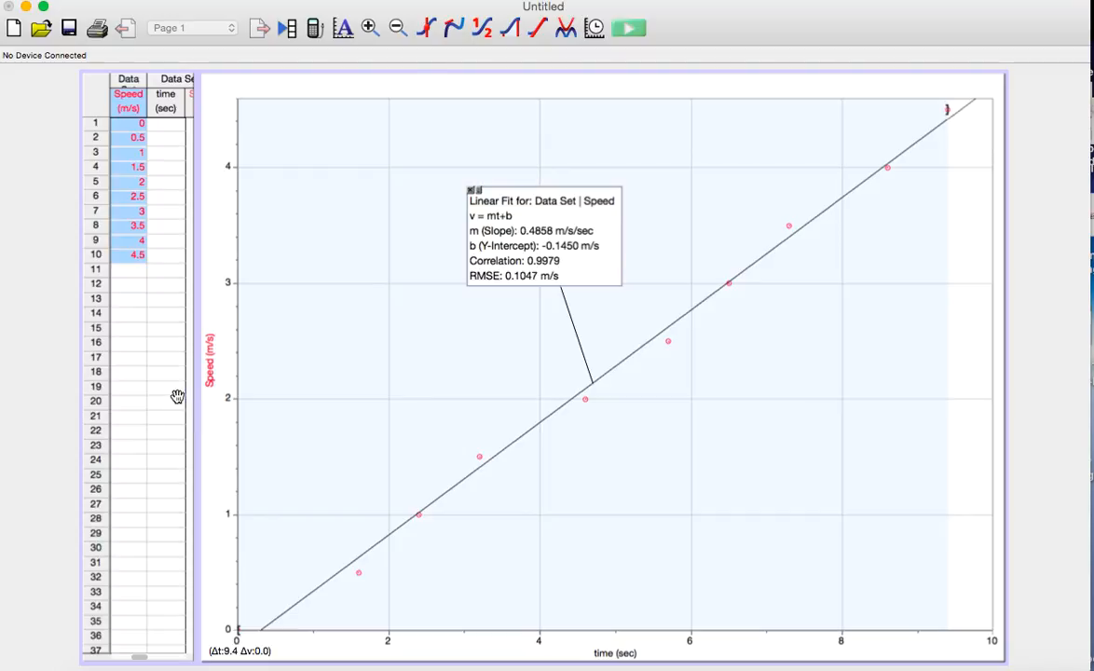
Widen the data table to show both Data Set 2 columns and narrow the graph so it clears the table
{"action": "left_click", "coordinate": [160, 368]}
{"action": "mouse_move", "coordinate": [197, 371]}
{"action": "left_mouse_down"}
{"action": "mouse_move", "coordinate": [256, 366]}
{"action": "mouse_move", "coordinate": [200, 368]}
{"action": "left_mouse_up"}
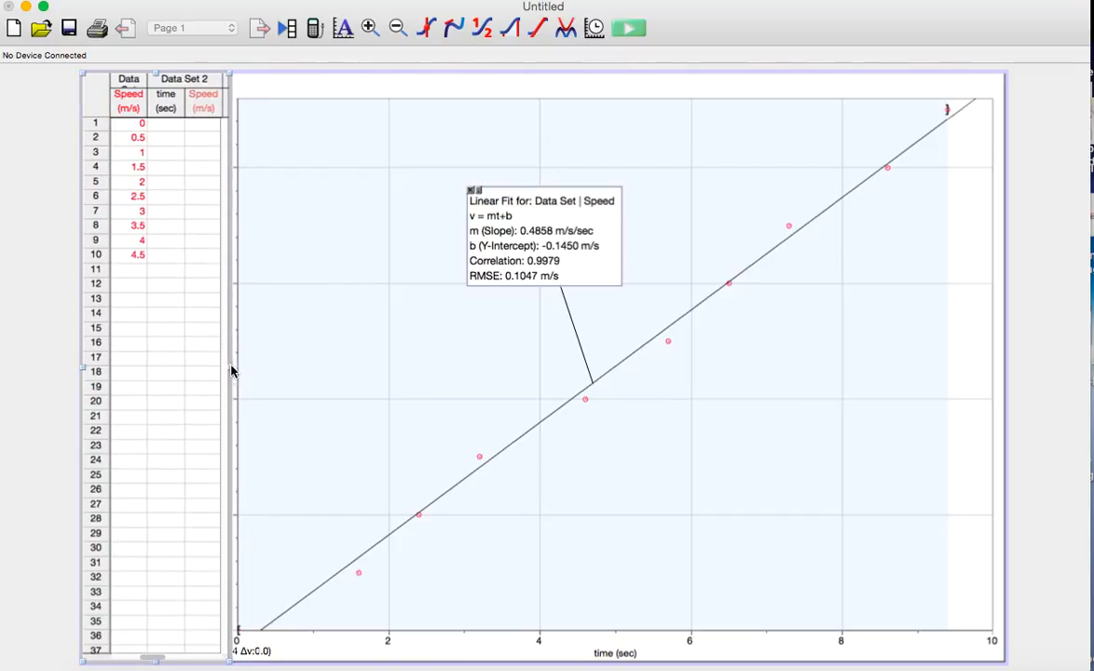
{"action": "left_click_drag", "start_coordinate": [341, 313], "coordinate": [291, 327]}
{"action": "double_click", "coordinate": [199, 370]}
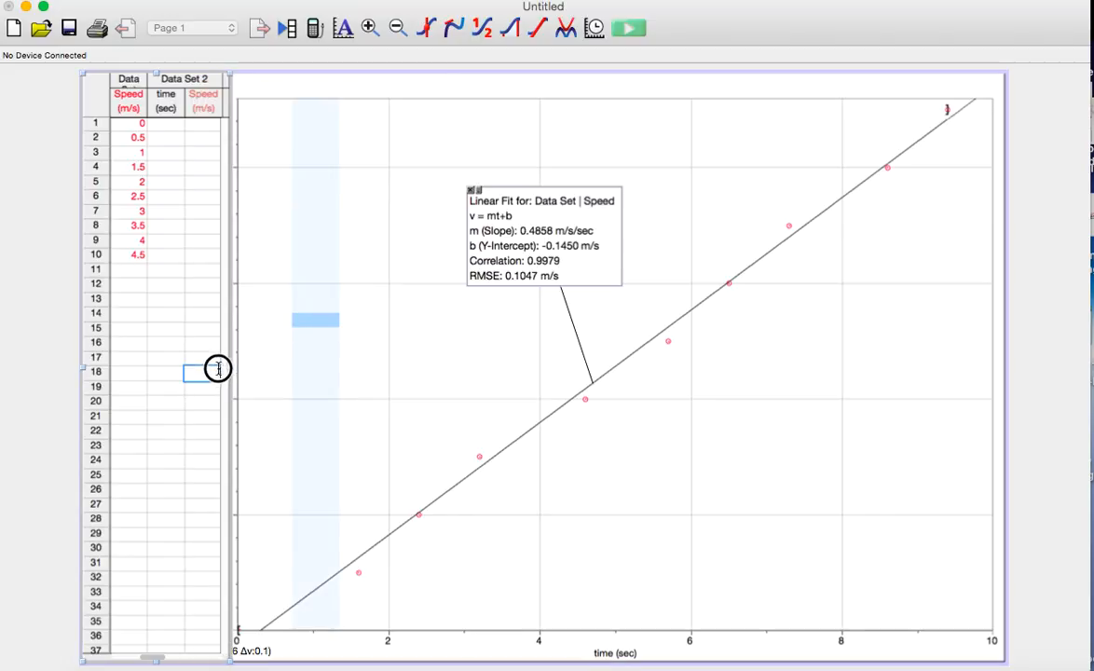
{"action": "left_click", "coordinate": [610, 463]}
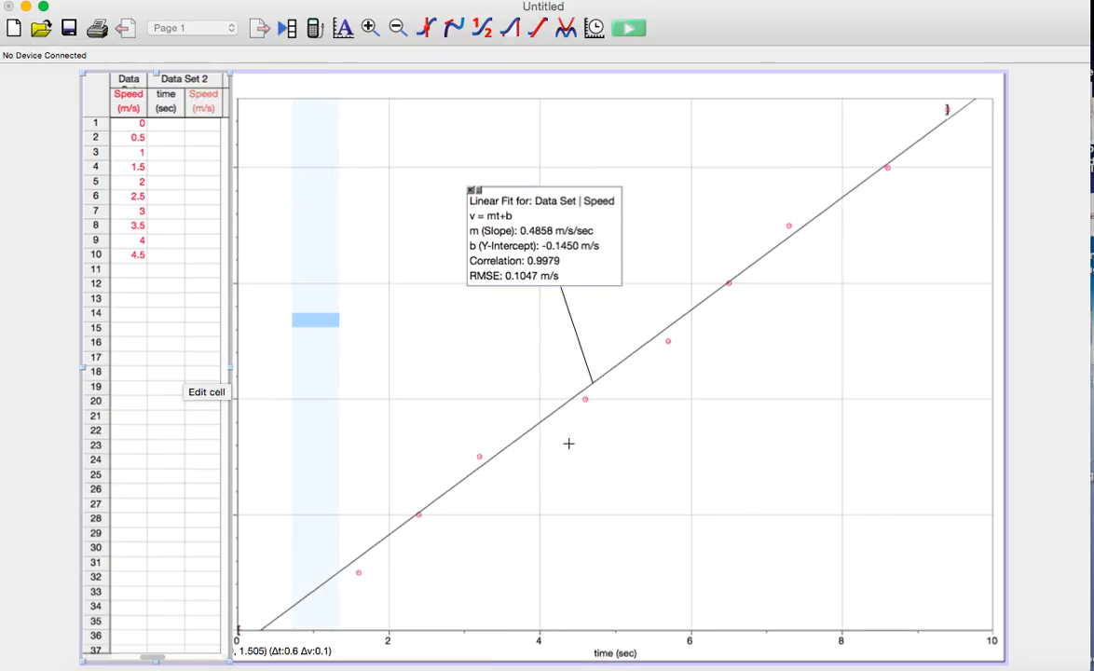
{"action": "left_click", "coordinate": [349, 371]}
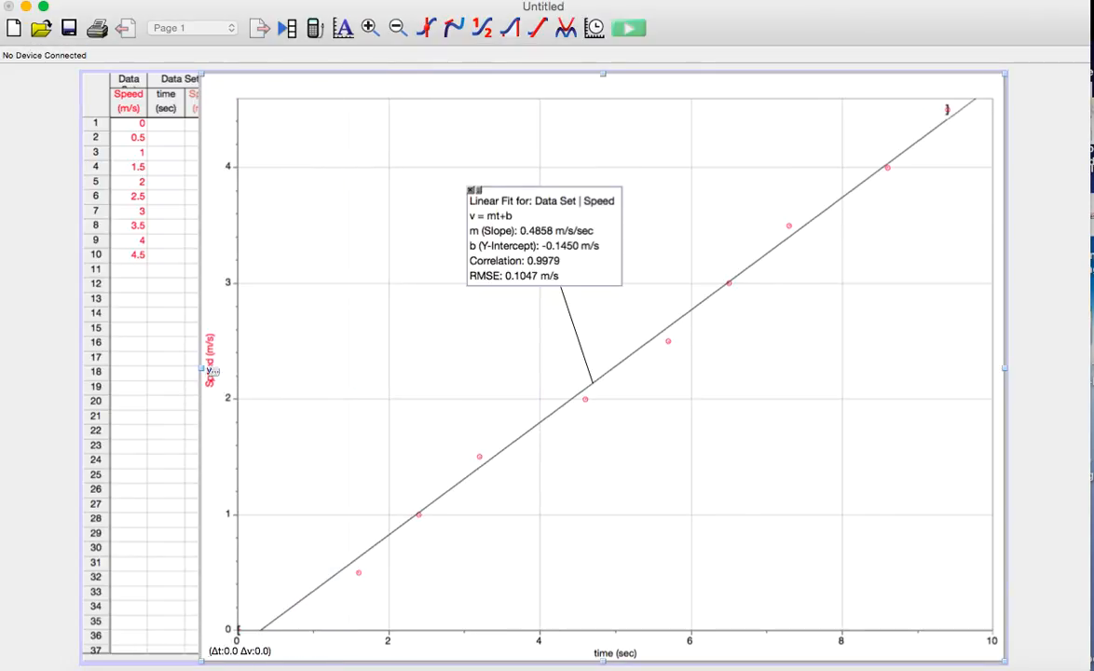
{"action": "left_click", "coordinate": [207, 370]}
{"action": "left_click", "coordinate": [298, 300]}
{"action": "left_click_drag", "start_coordinate": [202, 72], "coordinate": [299, 75]}
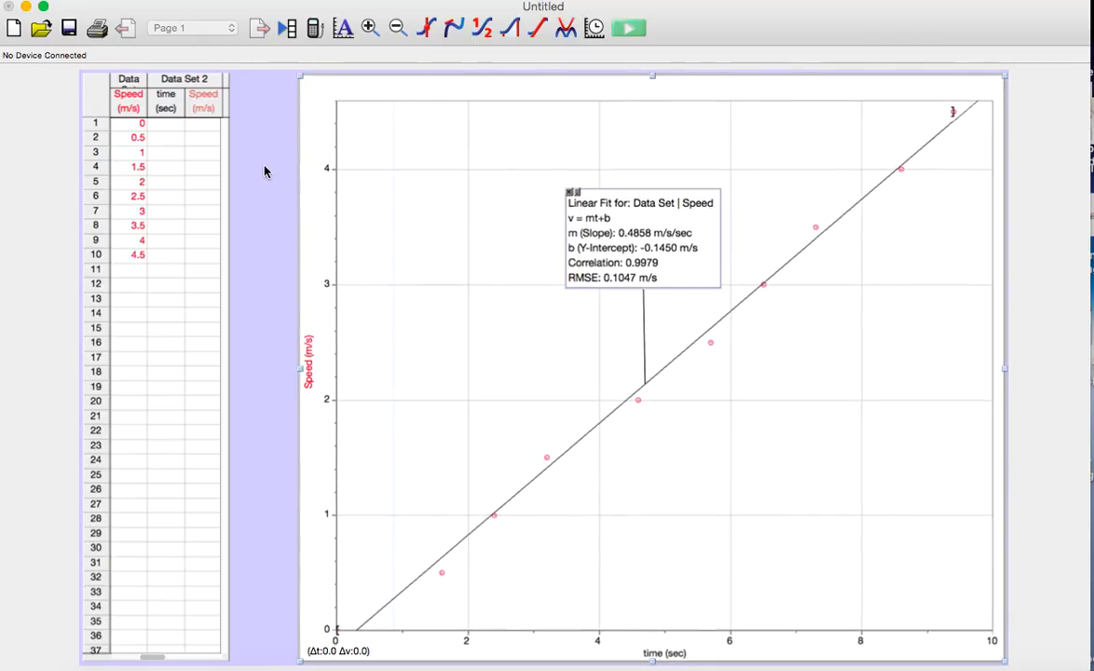
Paste the copied data into the time and Speed columns of Data Set 2, starting at row 1
{"action": "left_click", "coordinate": [172, 125]}
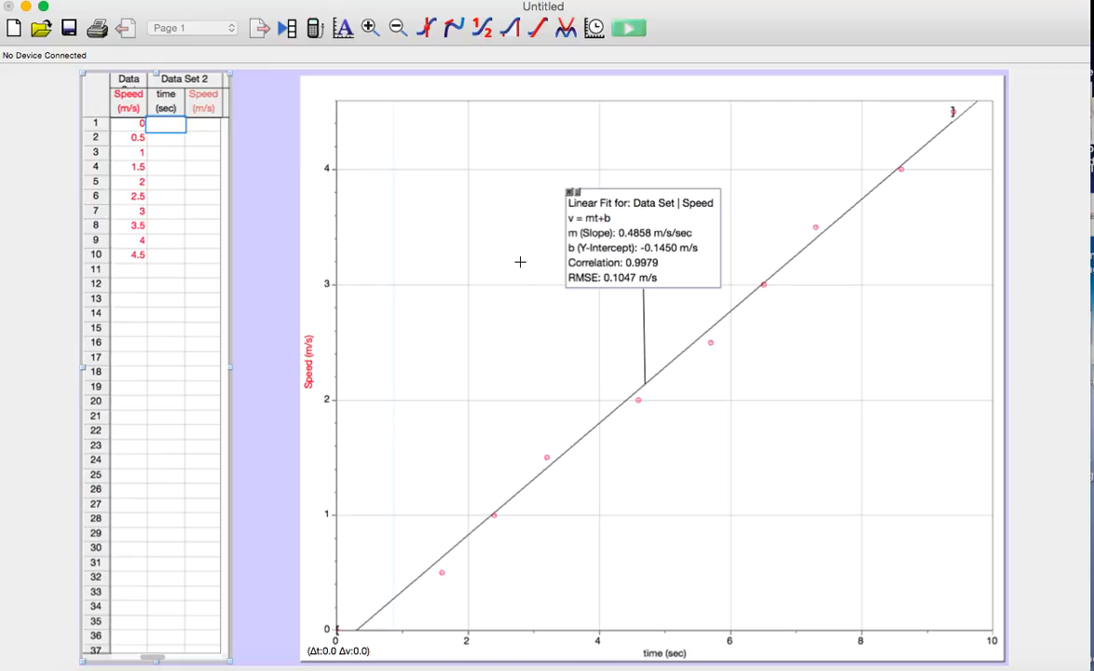
{"action": "key", "text": "super+v"}
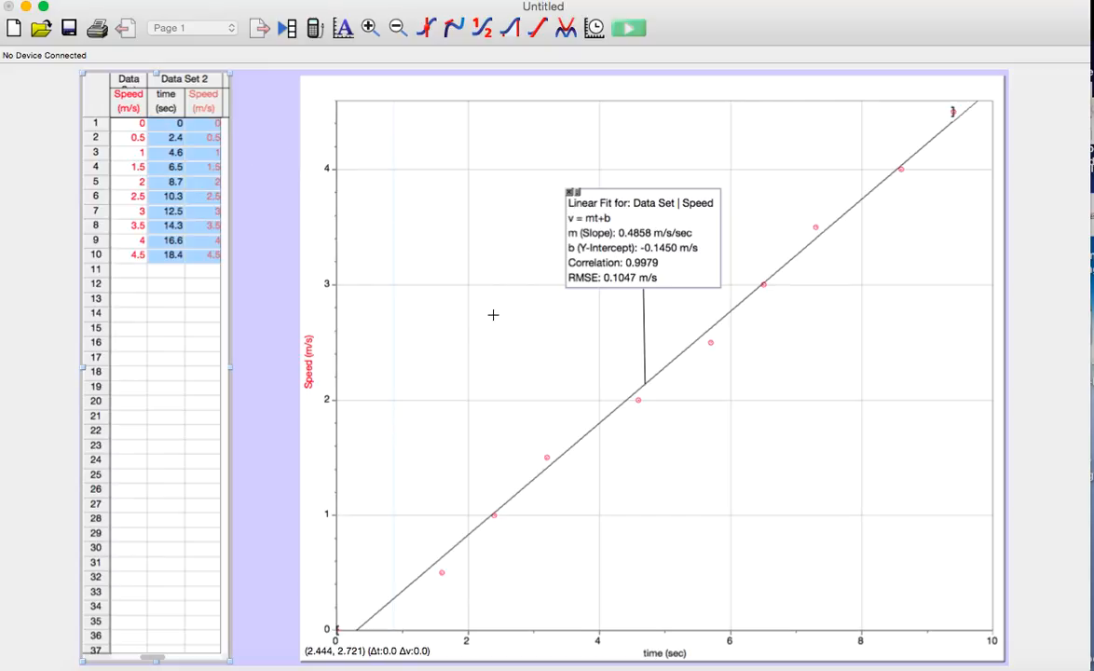
{"action": "left_click", "coordinate": [207, 344]}
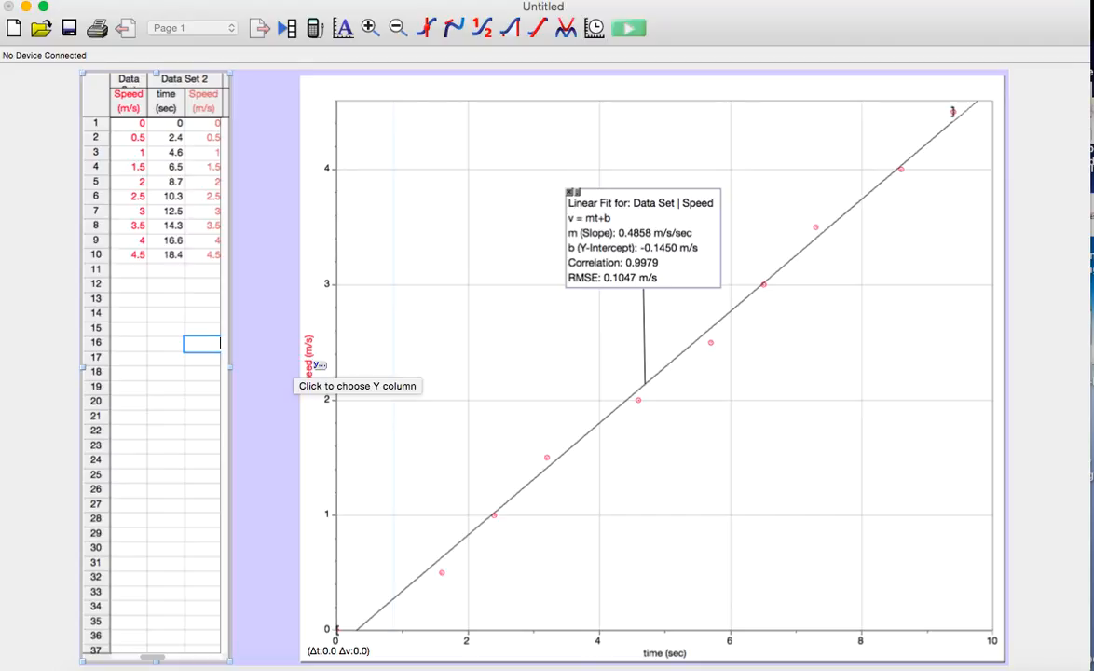
Add the Speed column of Data Set 2 to the graph's Y axis alongside the first data set's Speed
{"action": "left_click", "coordinate": [309, 367]}
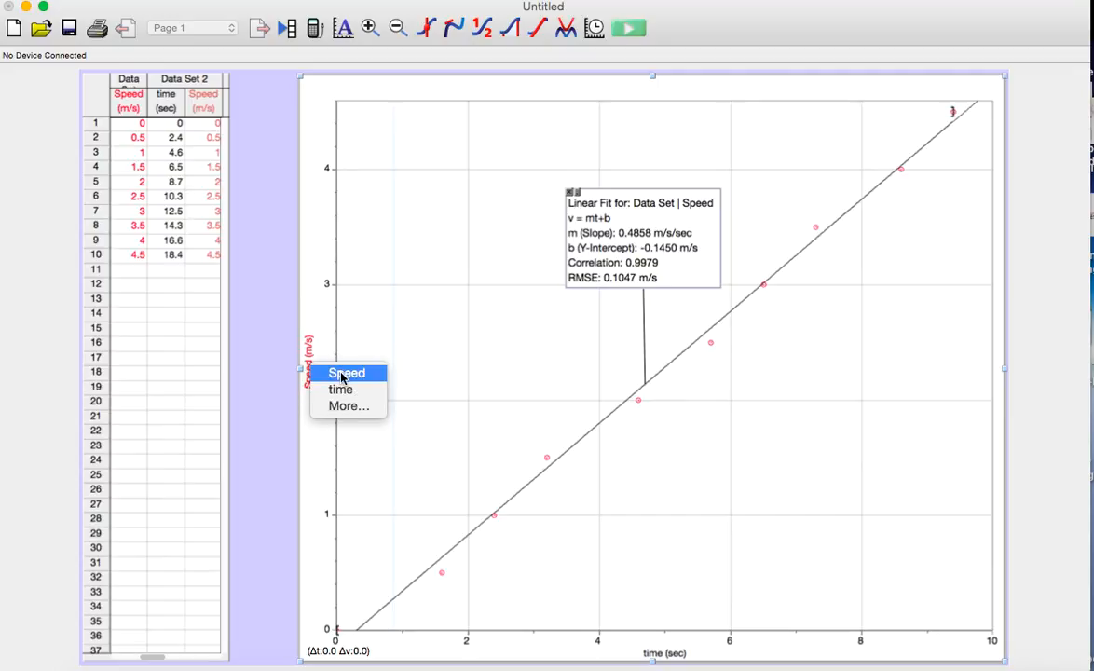
{"action": "left_click", "coordinate": [342, 408]}
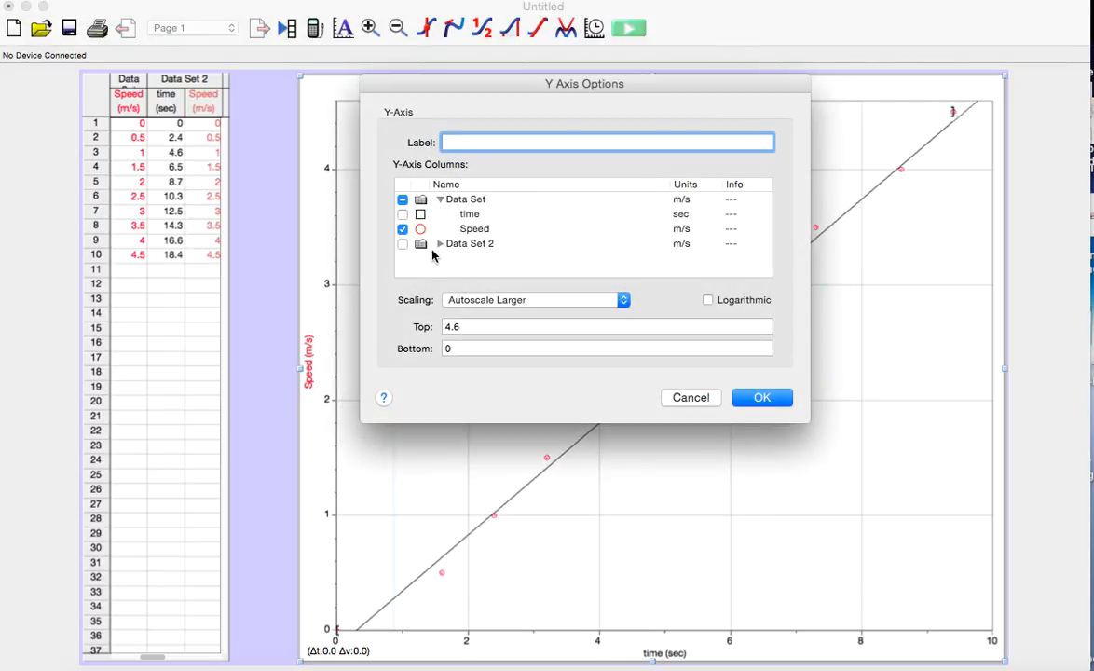
{"action": "left_click", "coordinate": [440, 244]}
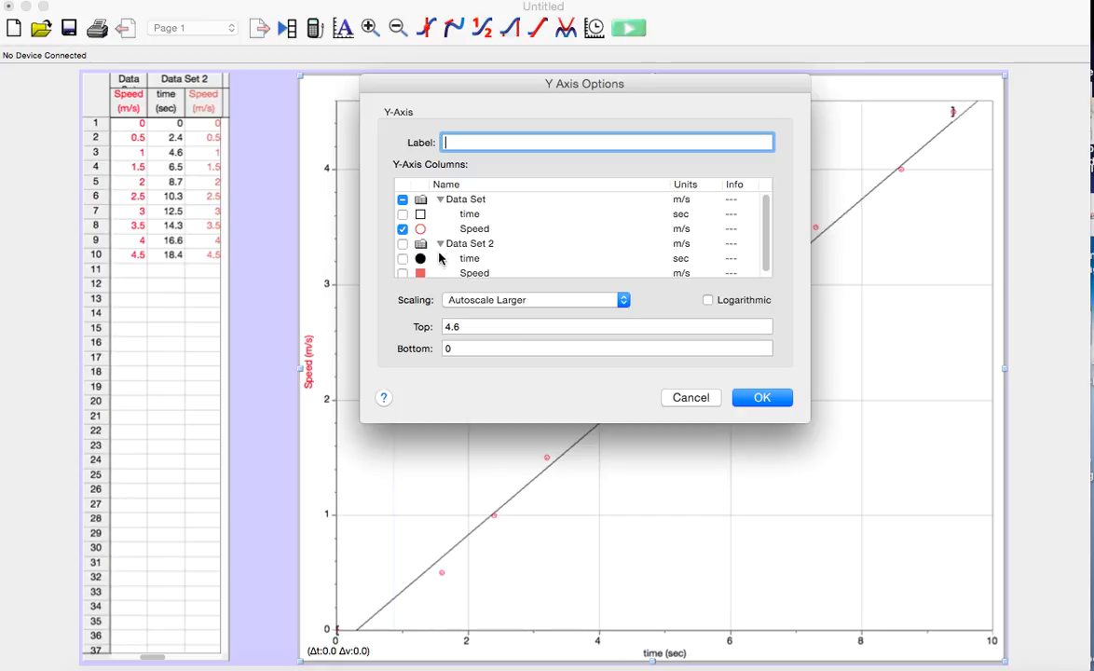
{"action": "left_click", "coordinate": [402, 273]}
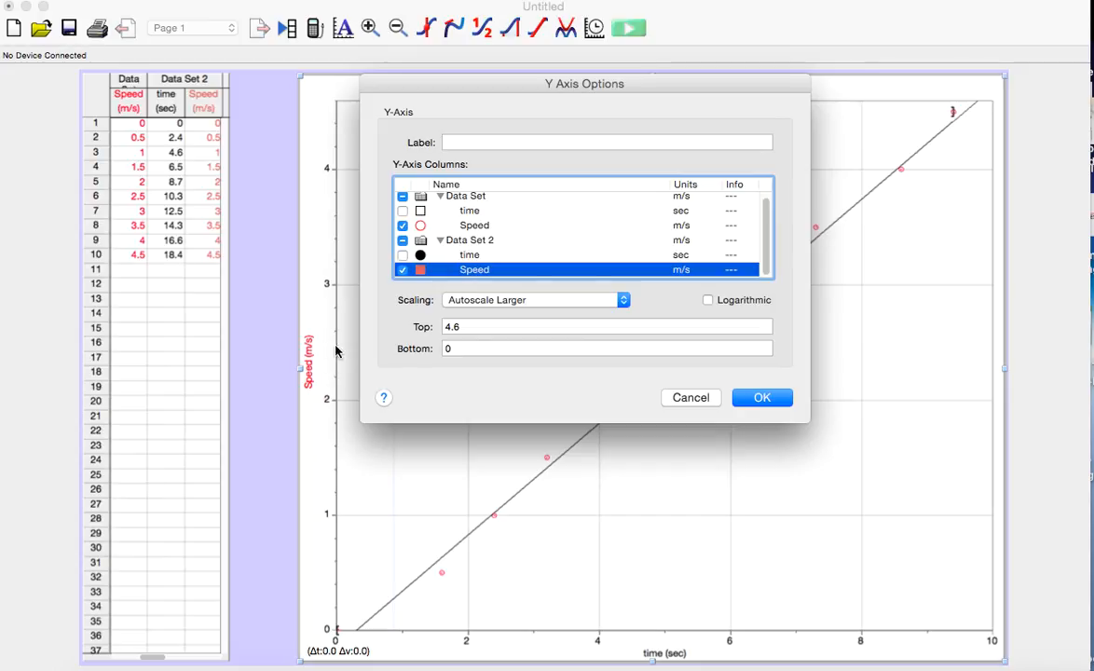
{"action": "left_click", "coordinate": [773, 399]}
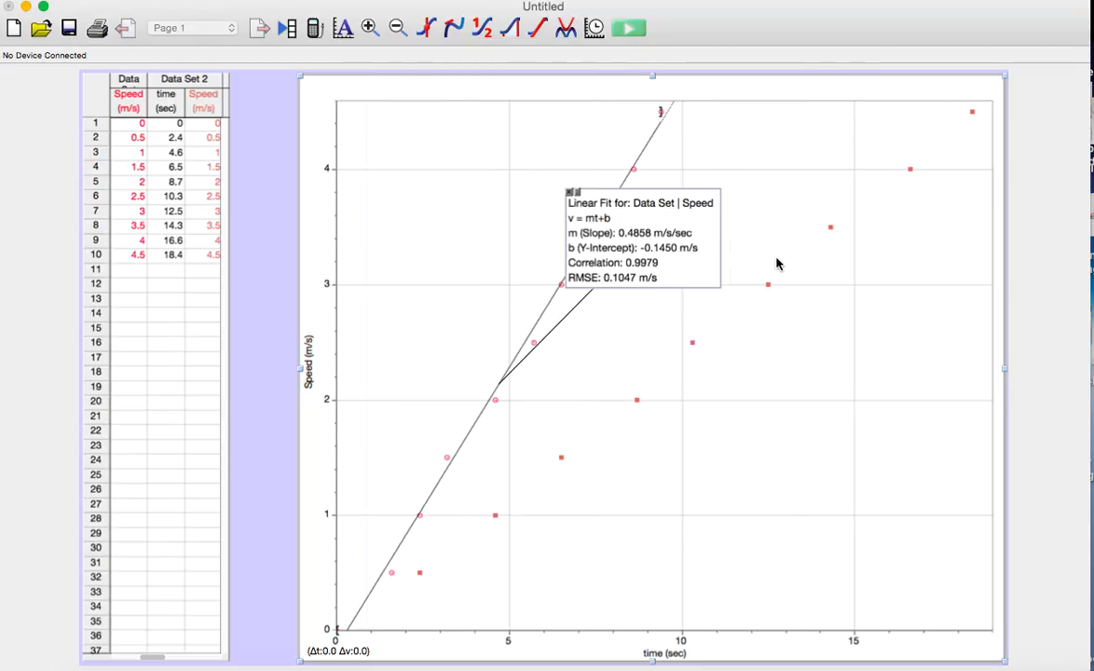
Remove the existing linear fit of the first data set from the graph
{"action": "left_click", "coordinate": [571, 191]}
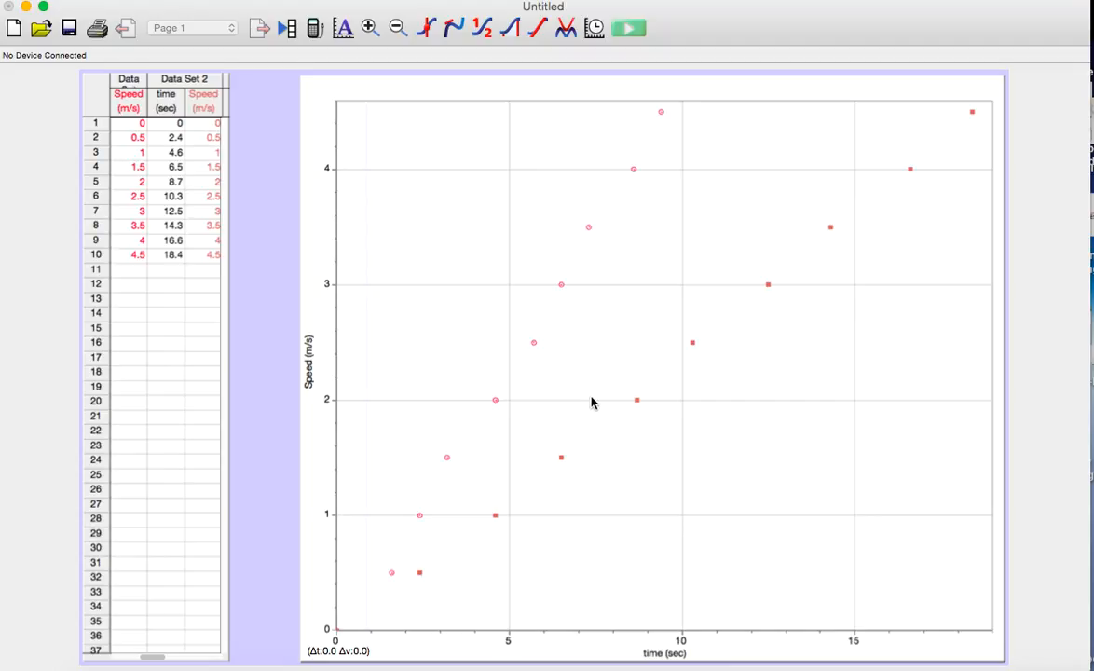
{"action": "left_click", "coordinate": [538, 29]}
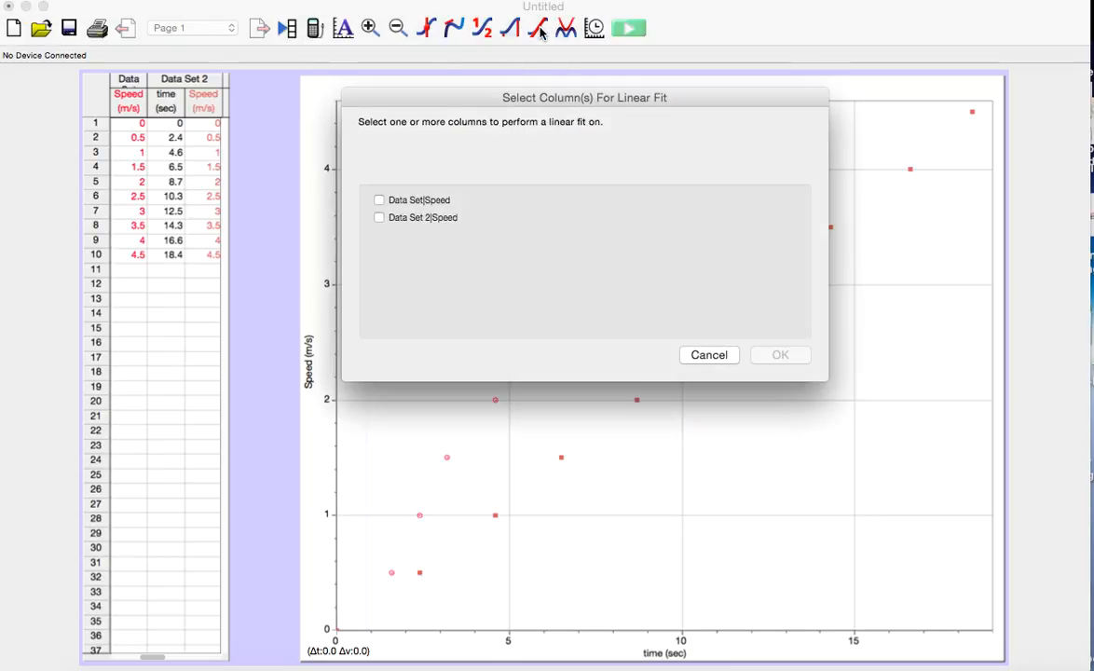
{"action": "left_click", "coordinate": [378, 199]}
{"action": "left_click", "coordinate": [380, 219]}
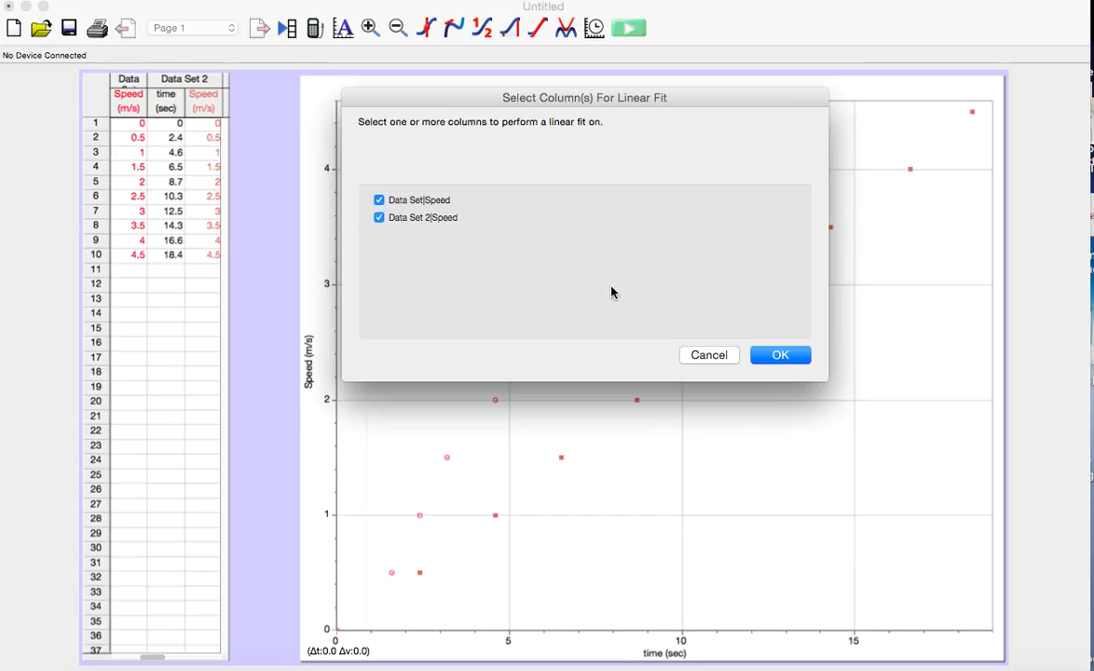
{"action": "left_click", "coordinate": [768, 359]}
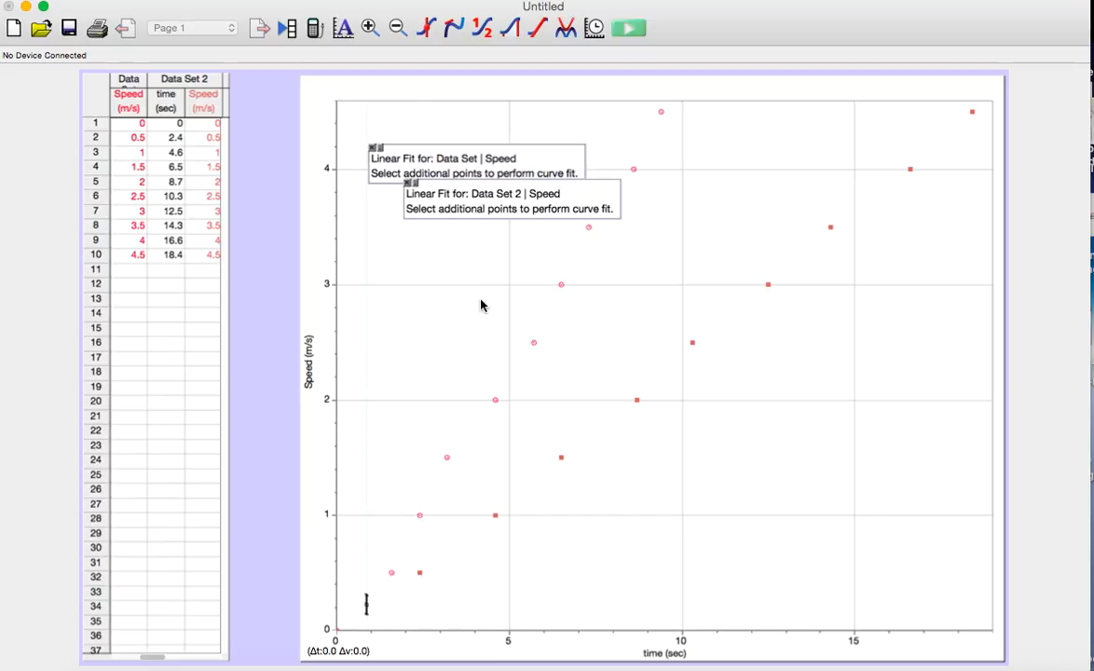
{"action": "left_click", "coordinate": [407, 184]}
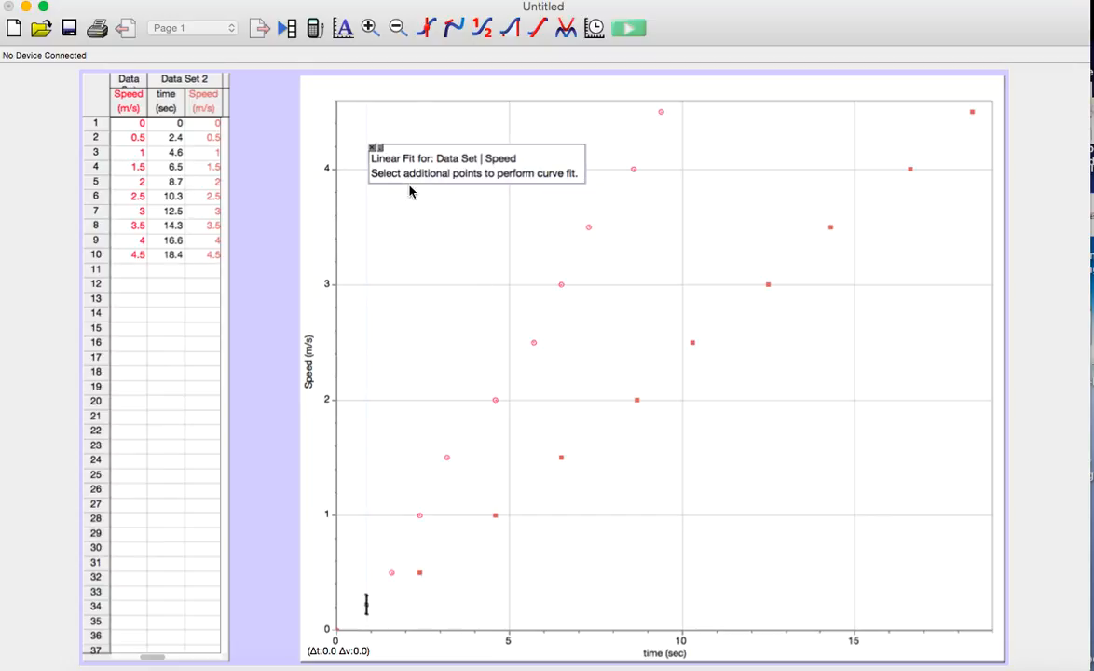
{"action": "left_click", "coordinate": [374, 148]}
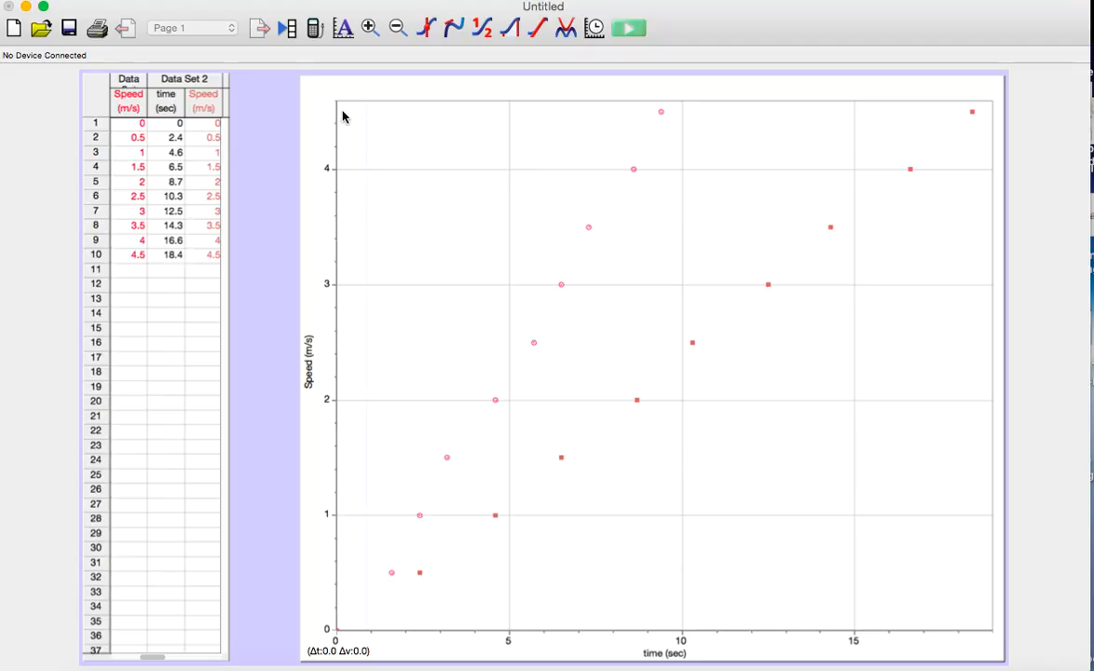
Select the plotted points from both data sets, apply linear fits to both Speed columns, and move the fit boxes clear of the lines
{"action": "left_click_drag", "start_coordinate": [342, 110], "coordinate": [988, 607]}
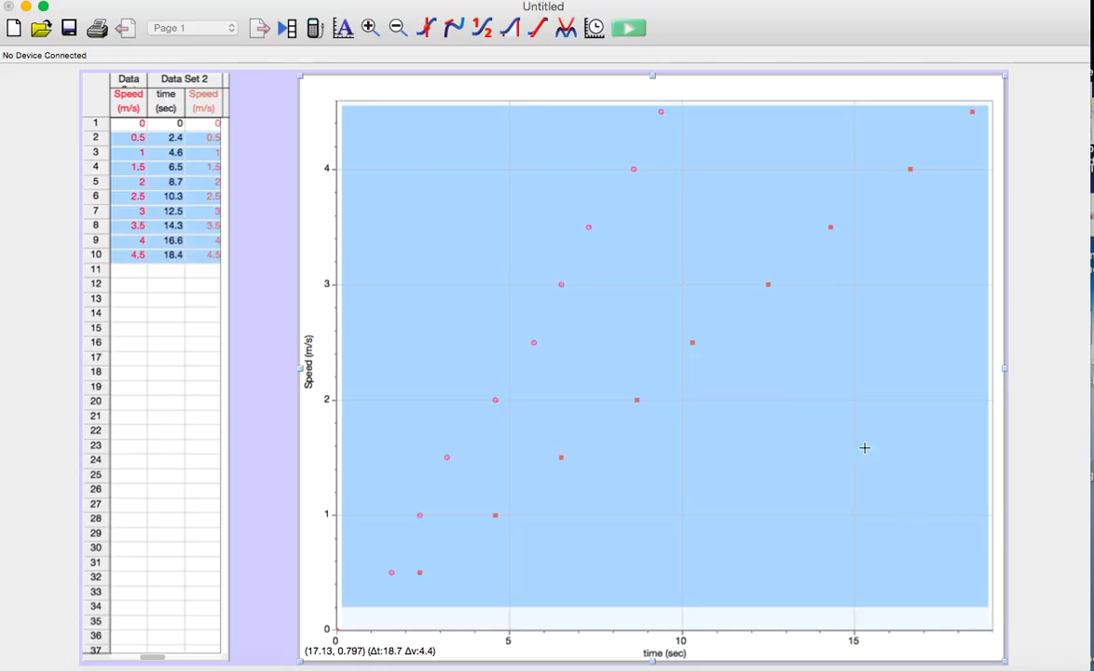
{"action": "left_click", "coordinate": [536, 29]}
{"action": "left_click", "coordinate": [380, 200]}
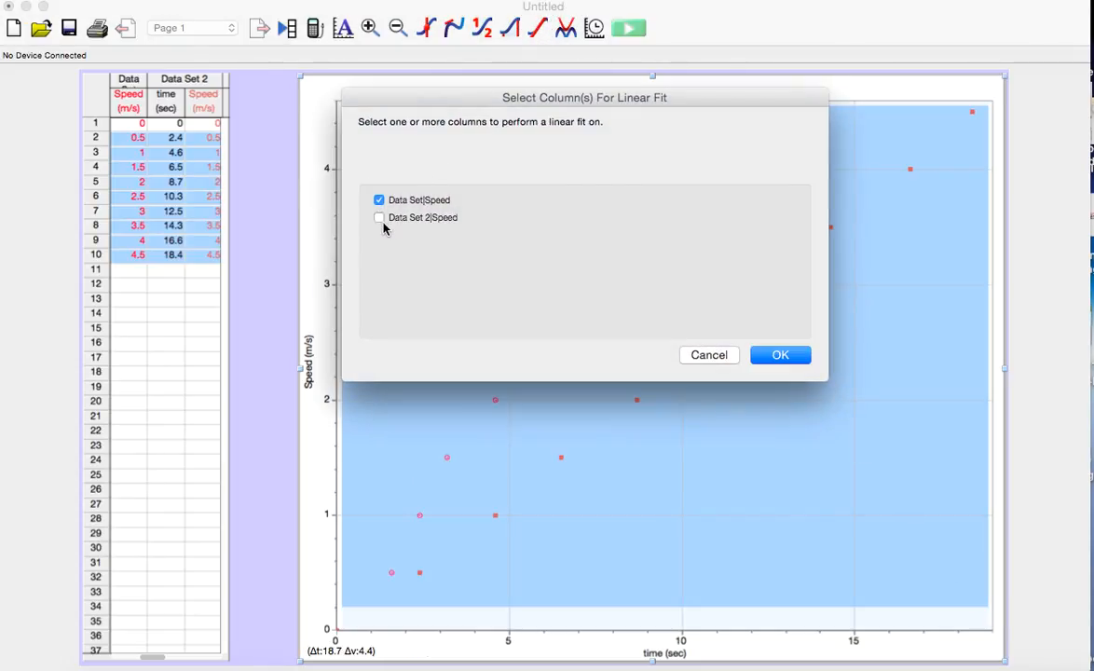
{"action": "left_click", "coordinate": [380, 218]}
{"action": "left_click", "coordinate": [777, 355]}
{"action": "left_click_drag", "start_coordinate": [547, 229], "coordinate": [852, 380]}
{"action": "left_click_drag", "start_coordinate": [484, 213], "coordinate": [508, 249]}
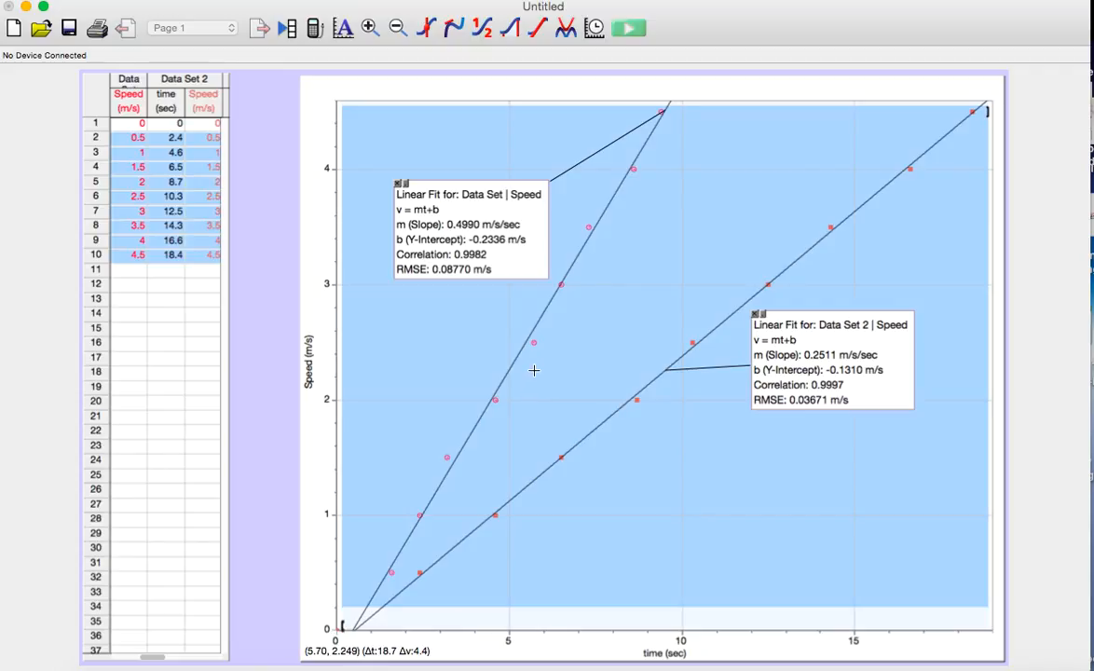
Set the graph's title to "Speed vs time"
{"action": "double_click", "coordinate": [718, 94]}
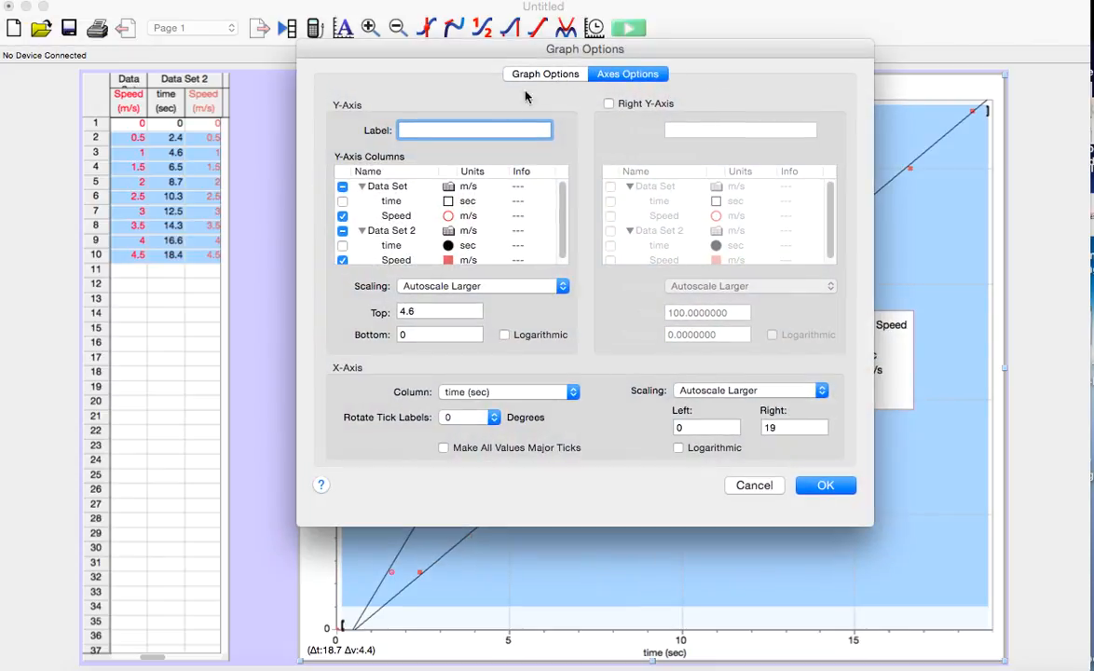
{"action": "left_click", "coordinate": [545, 75]}
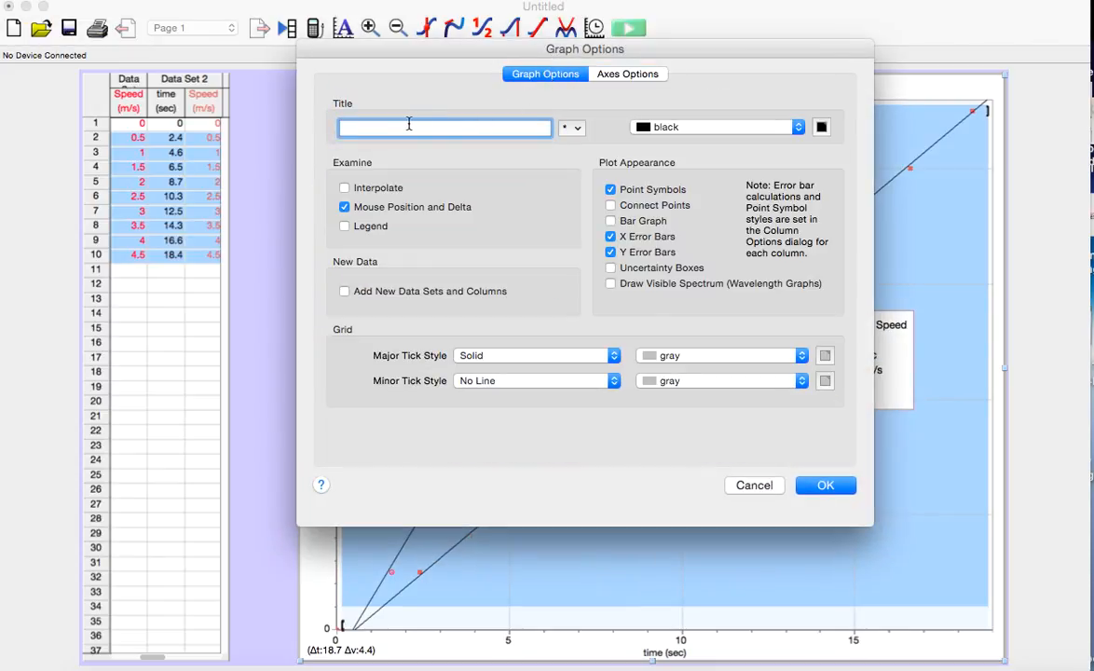
{"action": "type", "text": "Speed vs time"}
{"action": "left_click", "coordinate": [824, 485]}
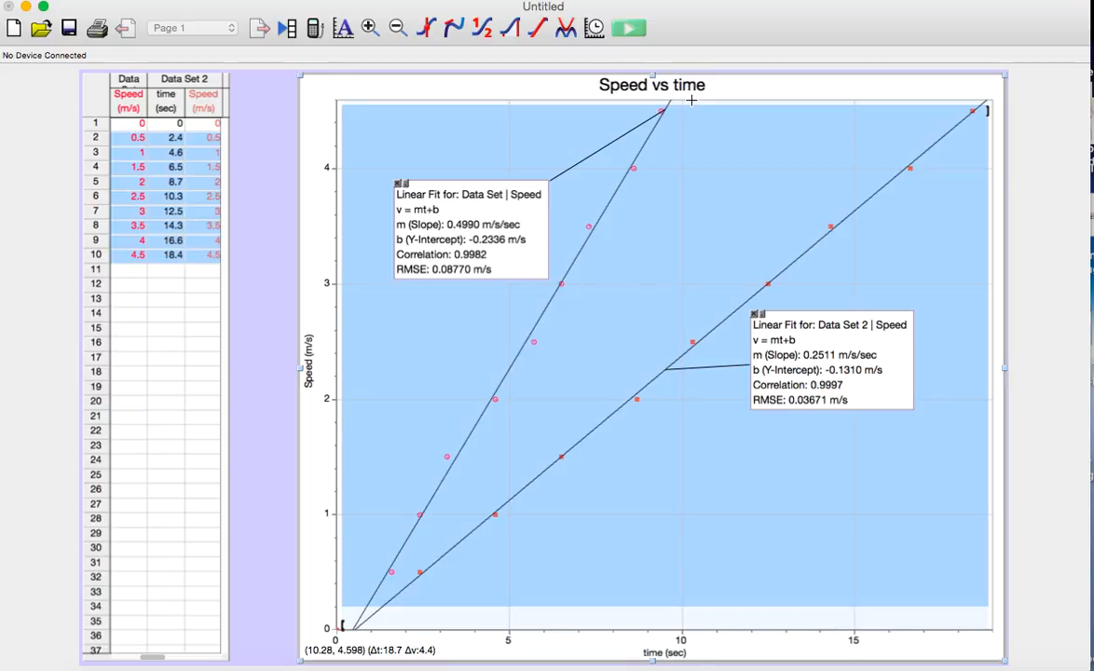
{"action": "left_click", "coordinate": [841, 669]}
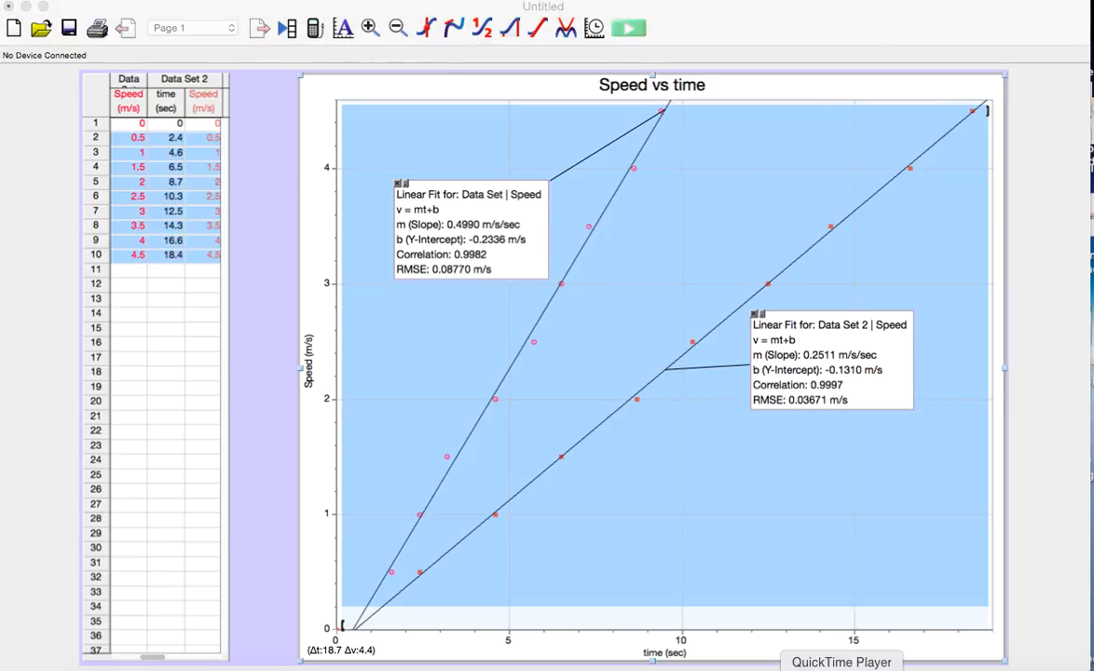
{"action": "right_click", "coordinate": [841, 666]}
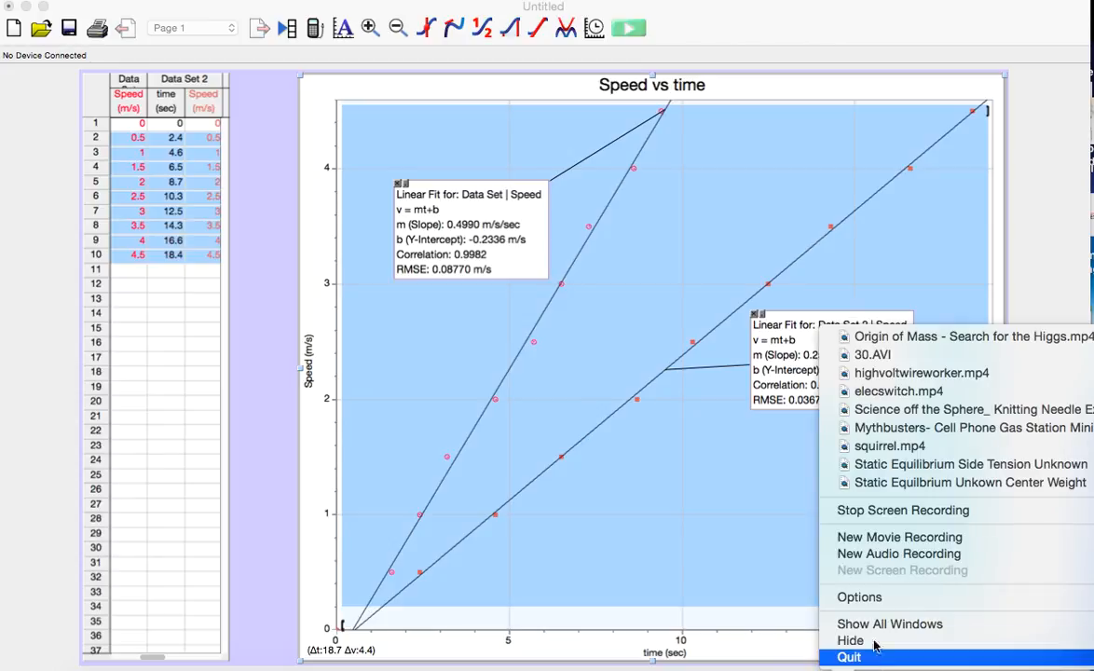